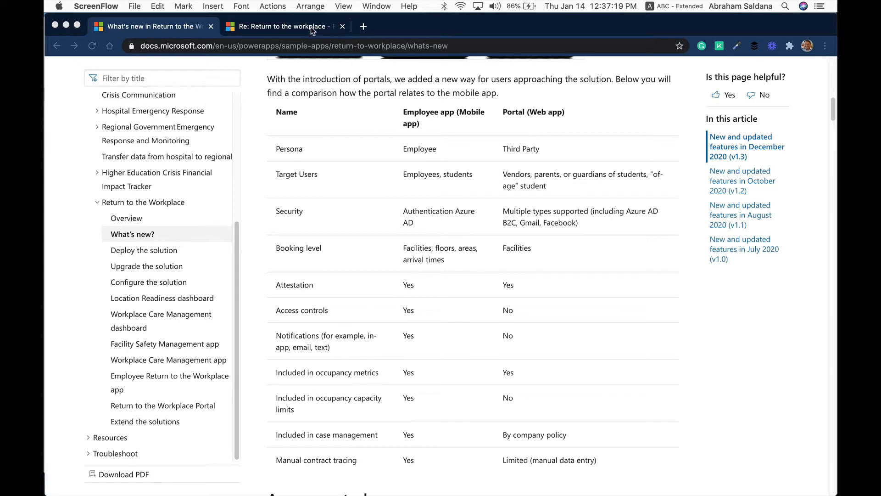
Review the Return to Workplace Portal Deployment and Upgrade post for release compatibility and the portal deployment steps
{"action": "left_click", "coordinate": [293, 27]}
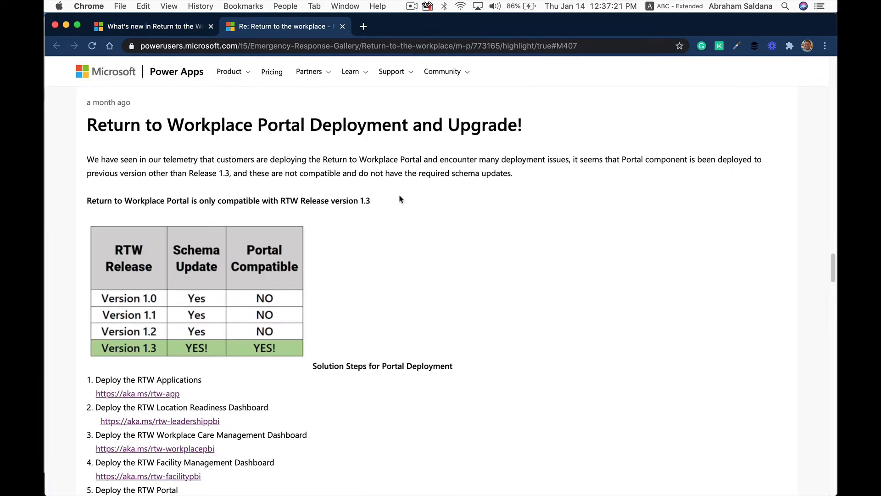
{"action": "scroll", "coordinate": [468, 219], "scroll_direction": "down", "scroll_amount": 1}
{"action": "scroll", "coordinate": [468, 218], "scroll_direction": "down", "scroll_amount": 2}
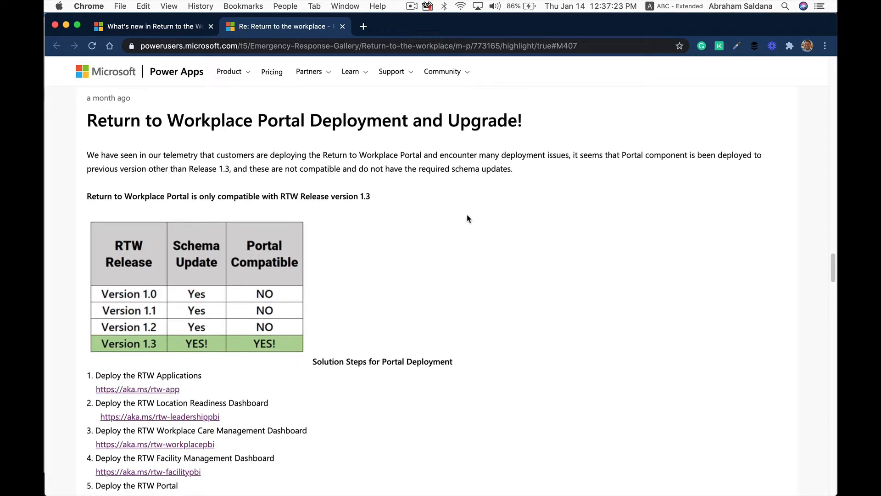
{"action": "scroll", "coordinate": [468, 219], "scroll_direction": "down", "scroll_amount": 1}
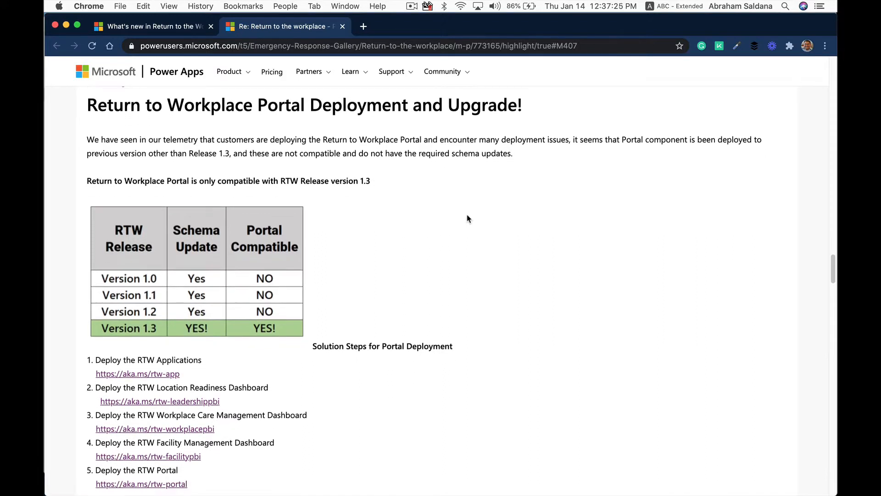
{"action": "scroll", "coordinate": [468, 219], "scroll_direction": "down", "scroll_amount": 1}
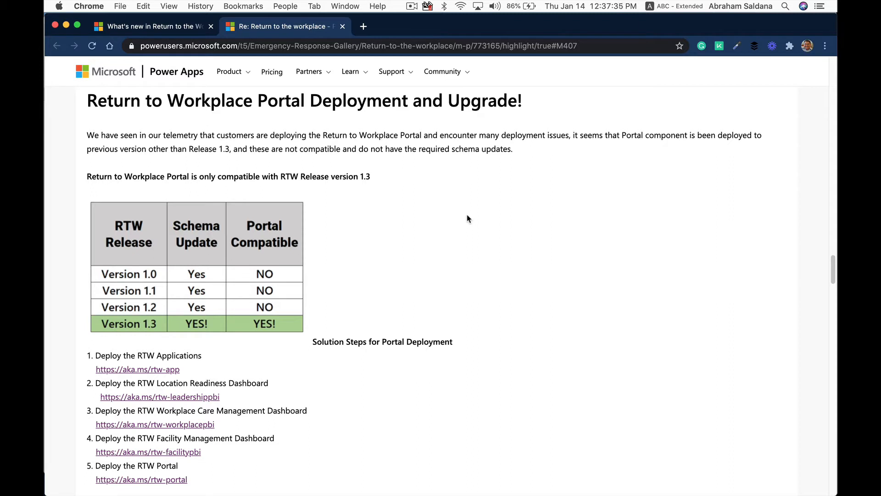
Switch to Power Apps and start a portal from blank named RTW13TestPortal
{"action": "key", "text": "super+Tab"}
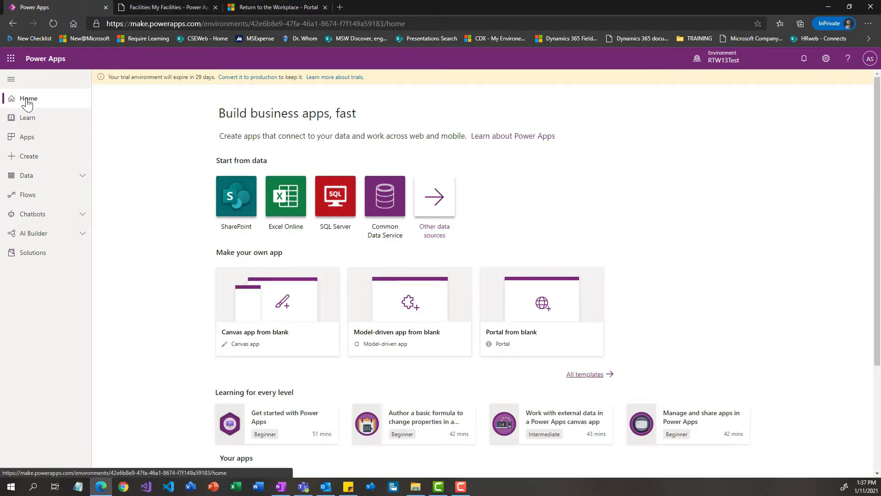
{"action": "left_click", "coordinate": [552, 309]}
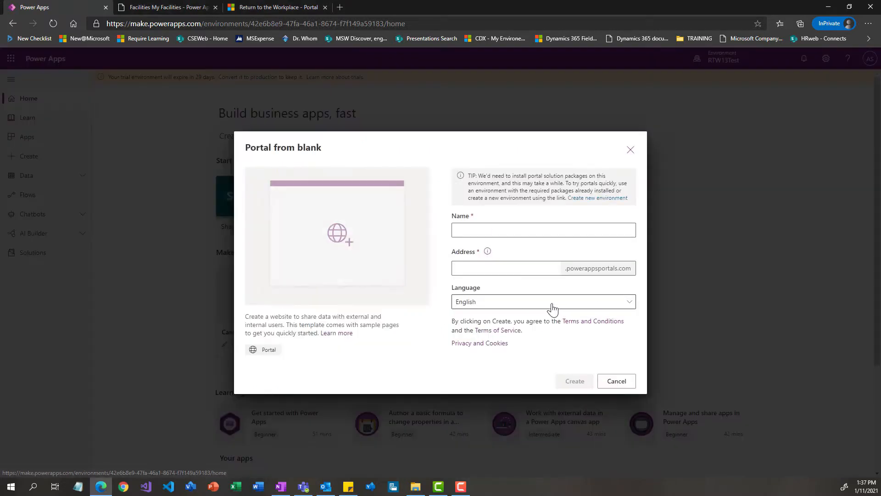
{"action": "left_click", "coordinate": [504, 231]}
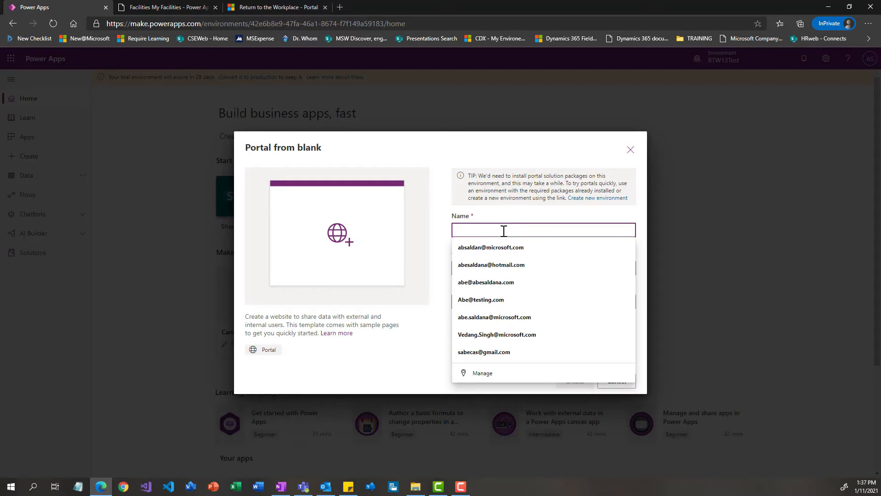
{"action": "type", "text": "RTW"}
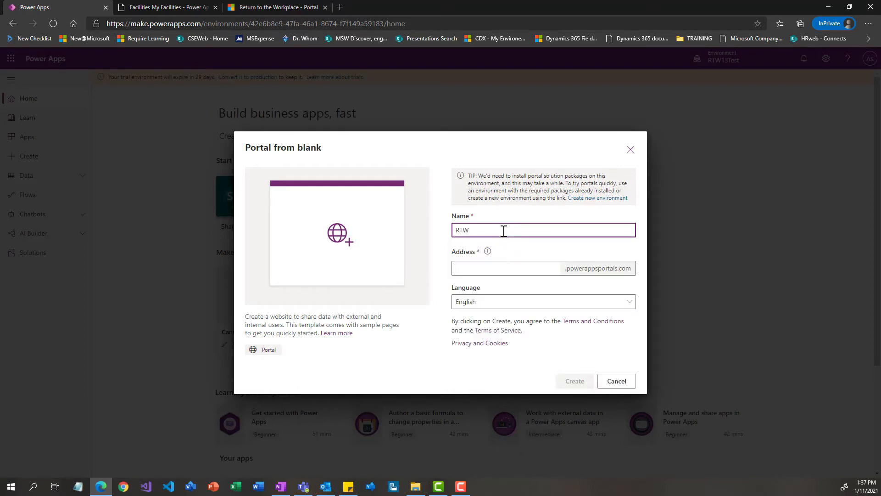
{"action": "type", "text": "13TestPorta"}
Create the portal with the address RTW13Test in English and open the environment's list of apps
{"action": "key", "text": "Tab"}
{"action": "key", "text": "Tab"}
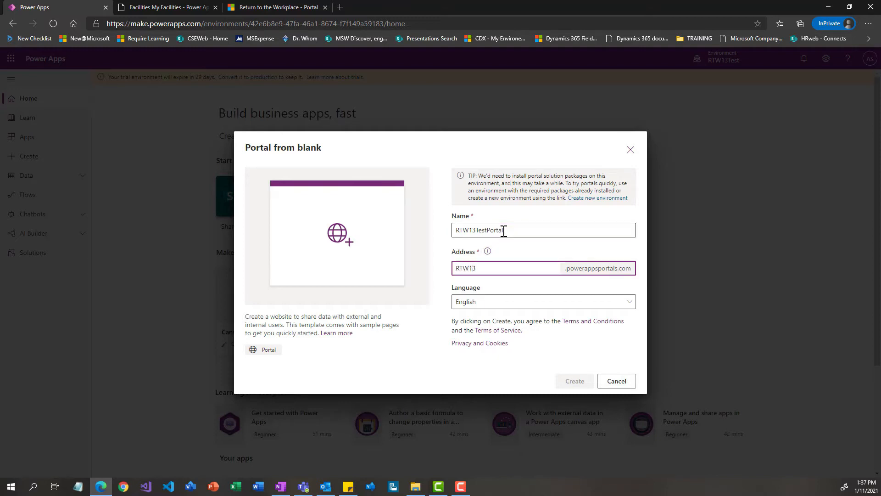
{"action": "type", "text": "RTW13Test"}
{"action": "key", "text": "Tab"}
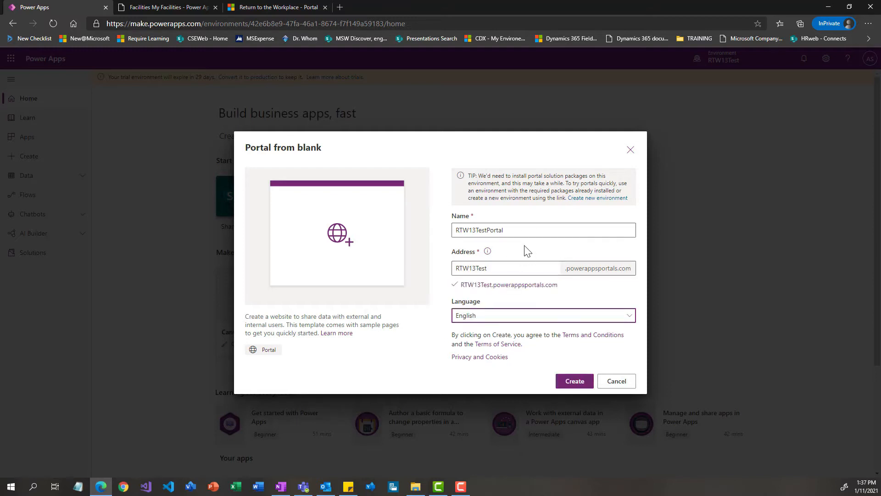
{"action": "left_click", "coordinate": [572, 385]}
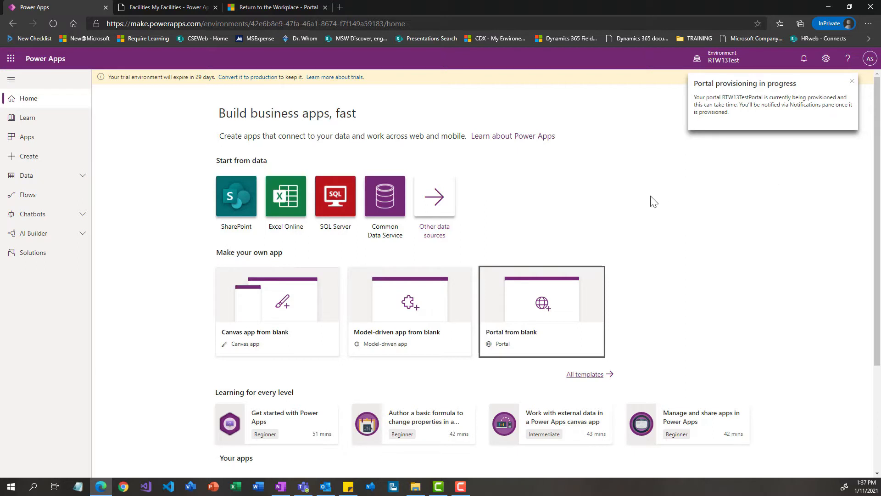
{"action": "left_click", "coordinate": [54, 139]}
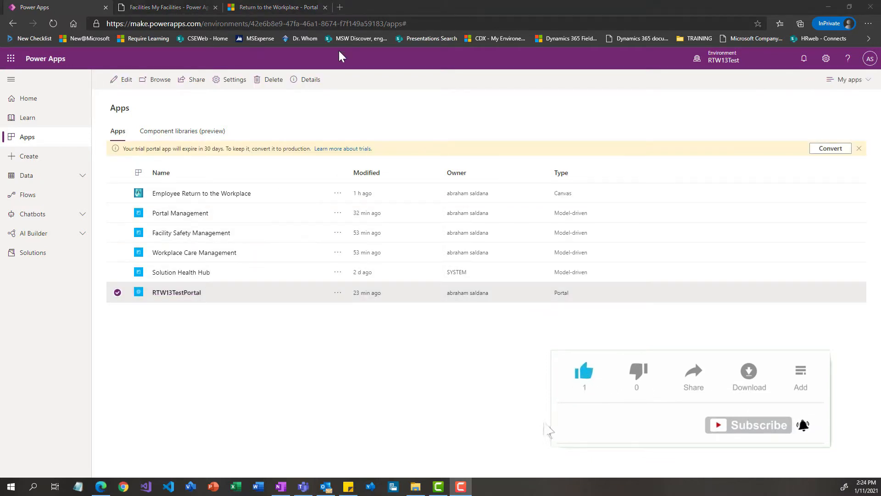
{"action": "left_click", "coordinate": [343, 9]}
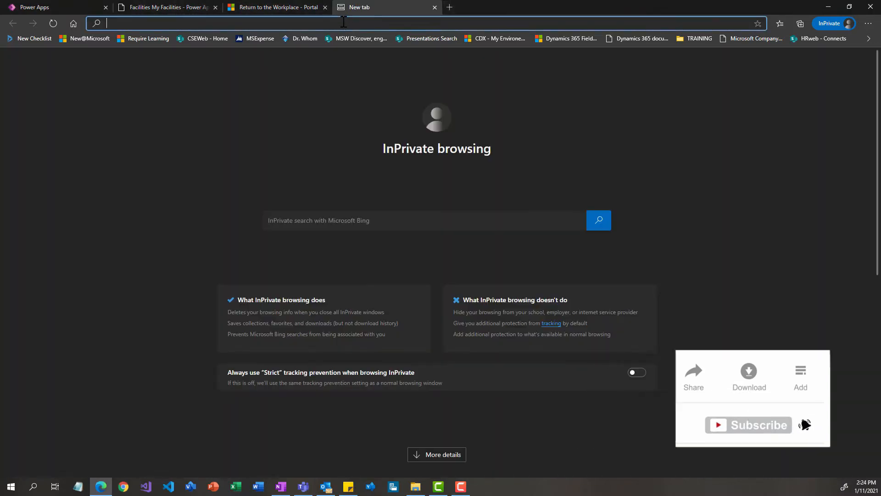
{"action": "type", "text": "https://aka.ms/rtw-portal"}
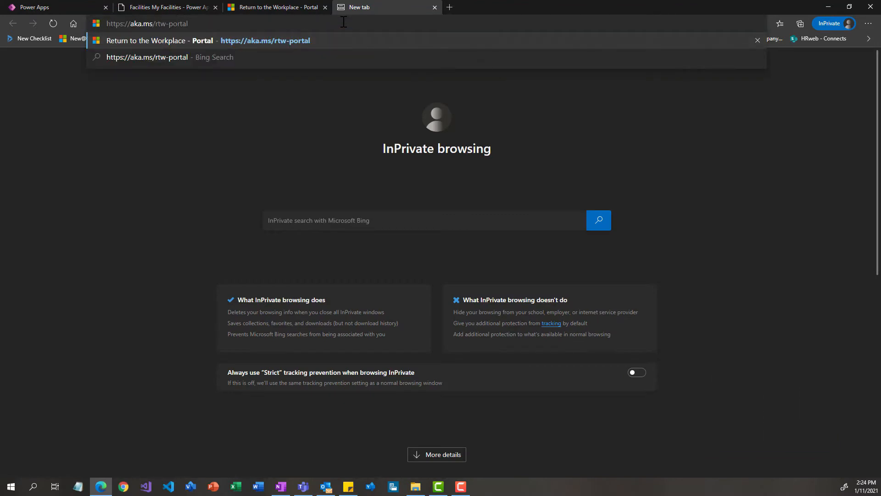
{"action": "key", "text": "Return"}
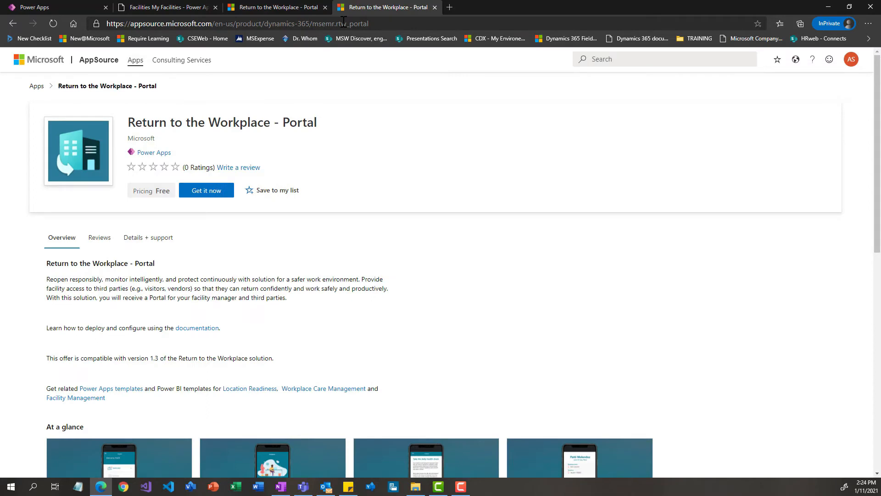
{"action": "left_click", "coordinate": [211, 193]}
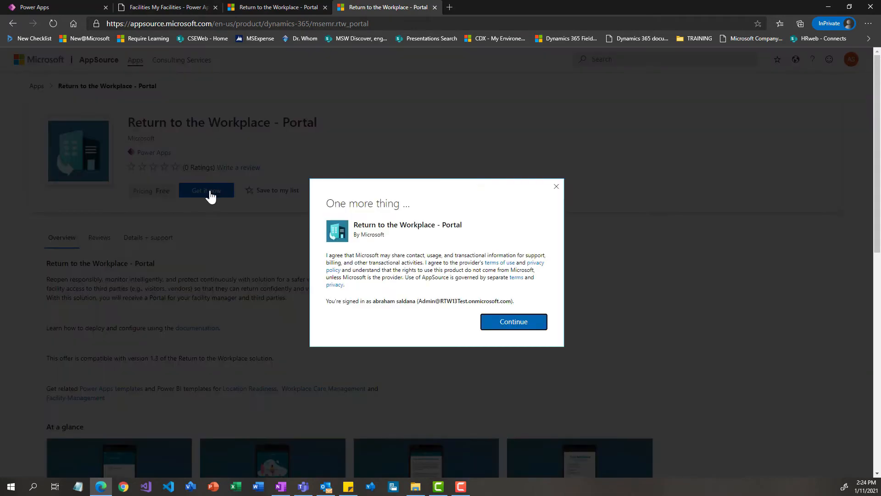
{"action": "left_click", "coordinate": [509, 326]}
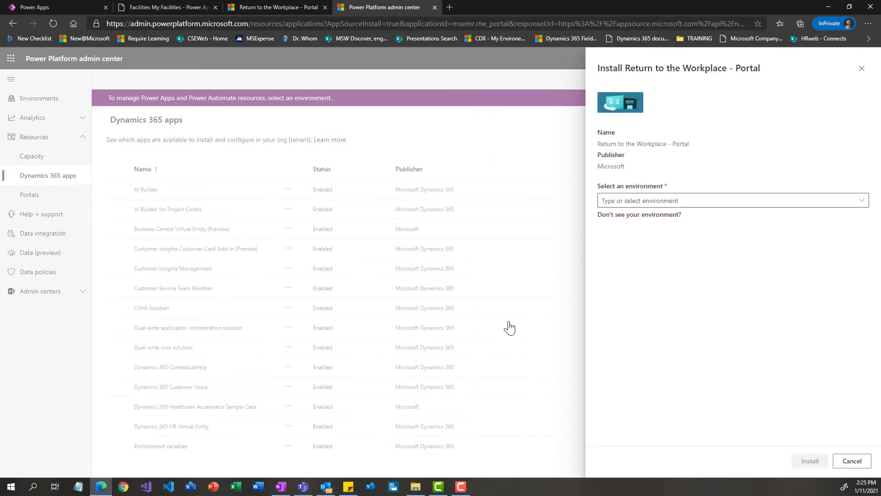
{"action": "left_click", "coordinate": [625, 201]}
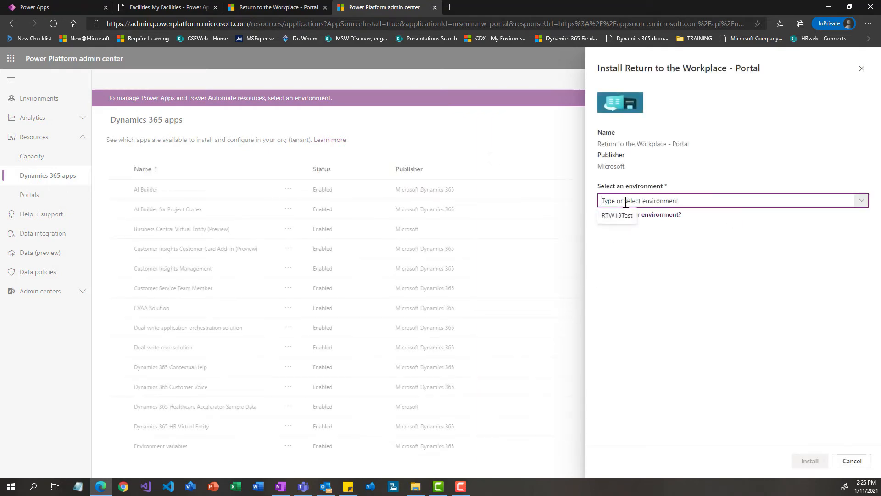
{"action": "left_click", "coordinate": [625, 201]}
{"action": "left_click", "coordinate": [625, 201]}
{"action": "left_click", "coordinate": [621, 212]}
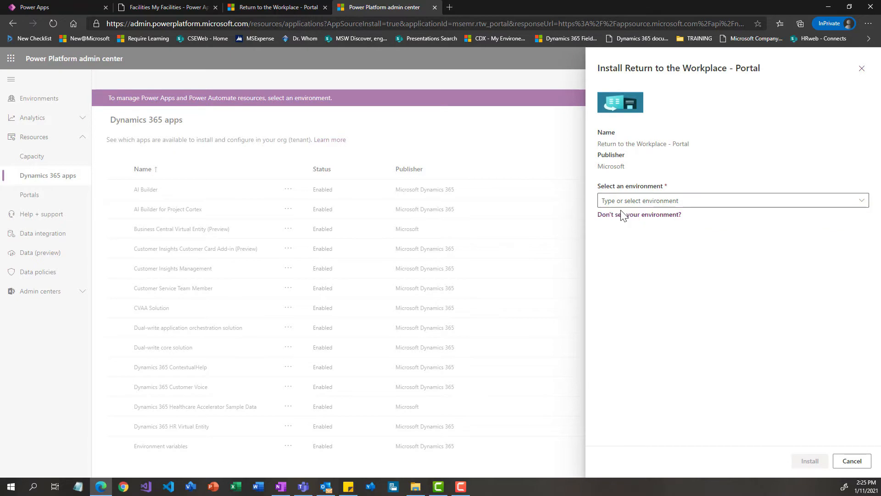
{"action": "left_click", "coordinate": [617, 214]}
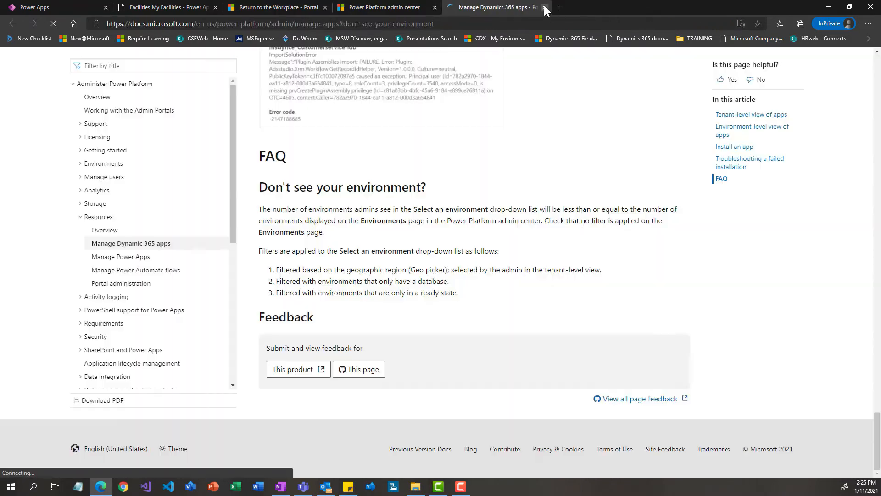
{"action": "left_click", "coordinate": [544, 7]}
{"action": "left_click", "coordinate": [632, 200]}
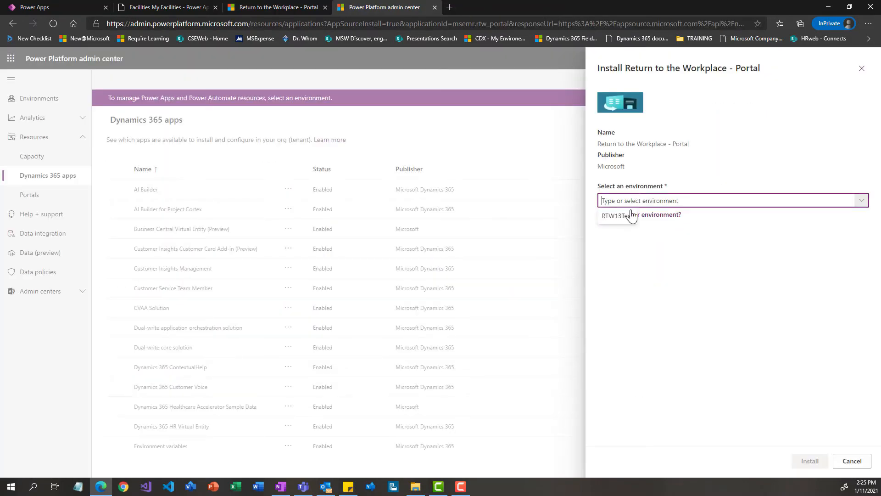
{"action": "left_click", "coordinate": [630, 212]}
{"action": "left_click", "coordinate": [615, 201]}
{"action": "left_click", "coordinate": [610, 213]}
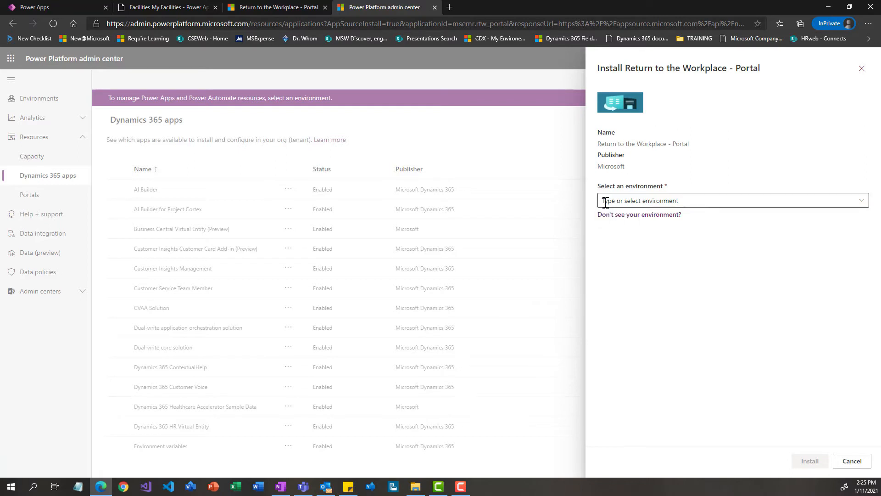
Install Return to the Workplace - Portal in the RTW13Test environment, agreeing to both sets of legal terms and privacy statements
{"action": "left_click", "coordinate": [605, 202]}
{"action": "left_click", "coordinate": [614, 216]}
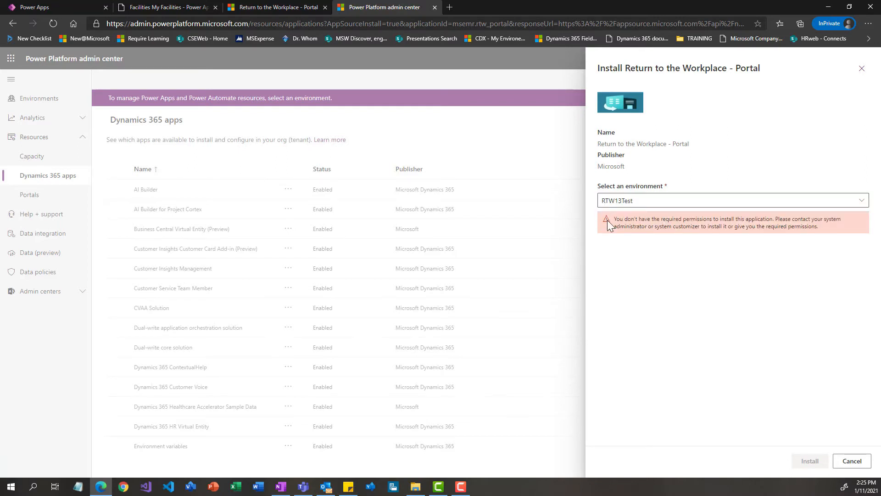
{"action": "left_click", "coordinate": [601, 236]}
{"action": "left_click", "coordinate": [602, 257]}
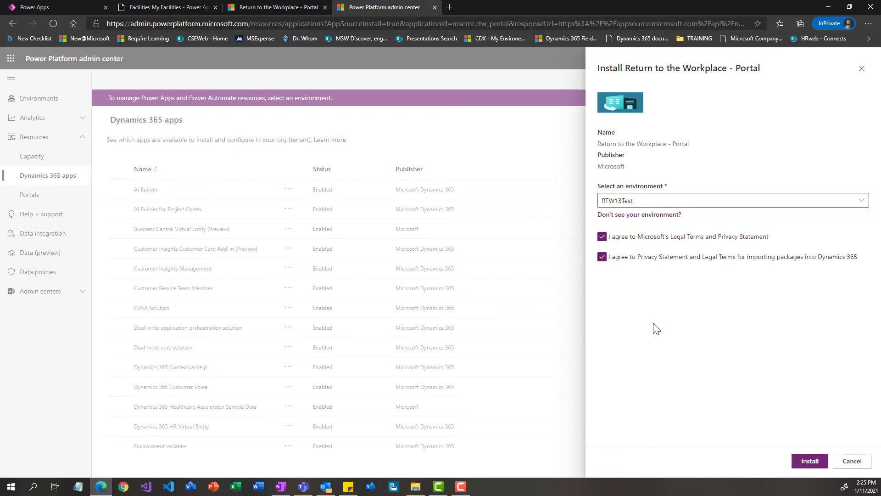
{"action": "left_click", "coordinate": [813, 462]}
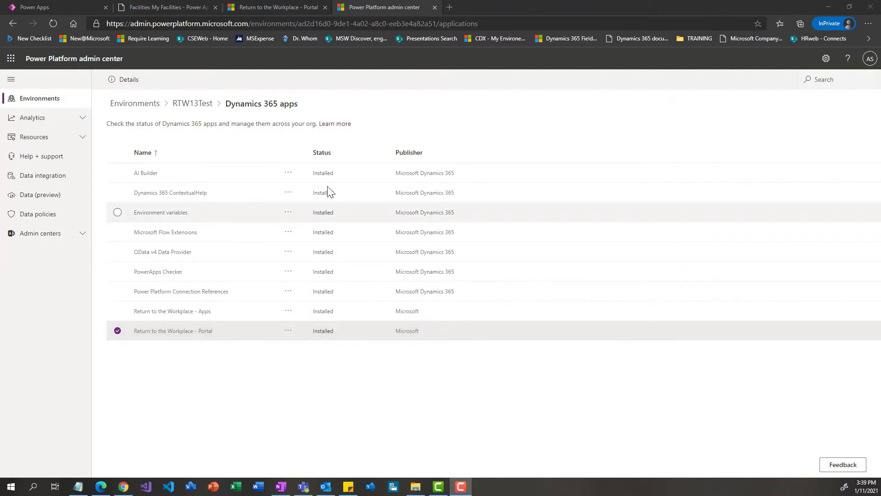
Return to the Power Apps app list and open the Return to the Workplace website record in Portal Management
{"action": "left_click", "coordinate": [87, 7]}
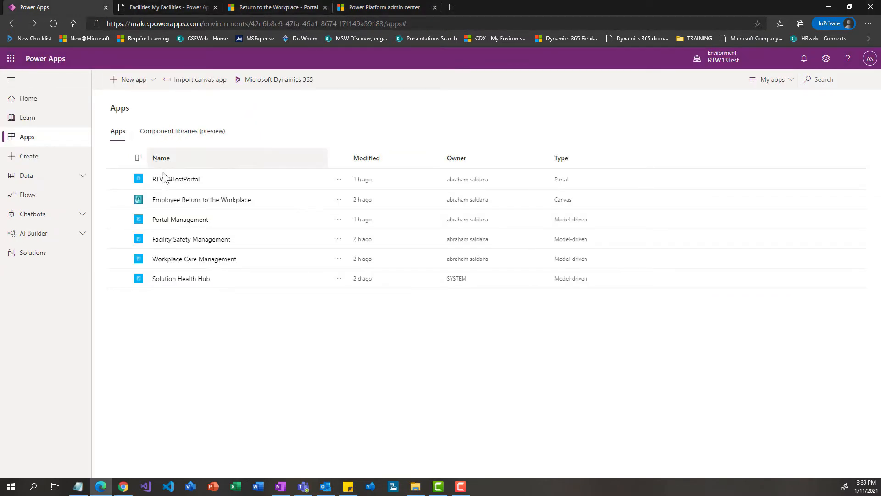
{"action": "left_click", "coordinate": [192, 221]}
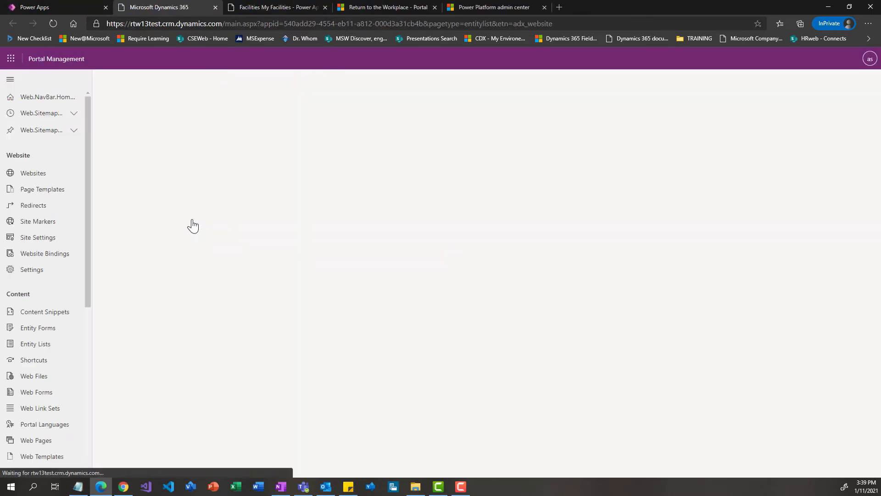
{"action": "key", "text": "alt+Tab"}
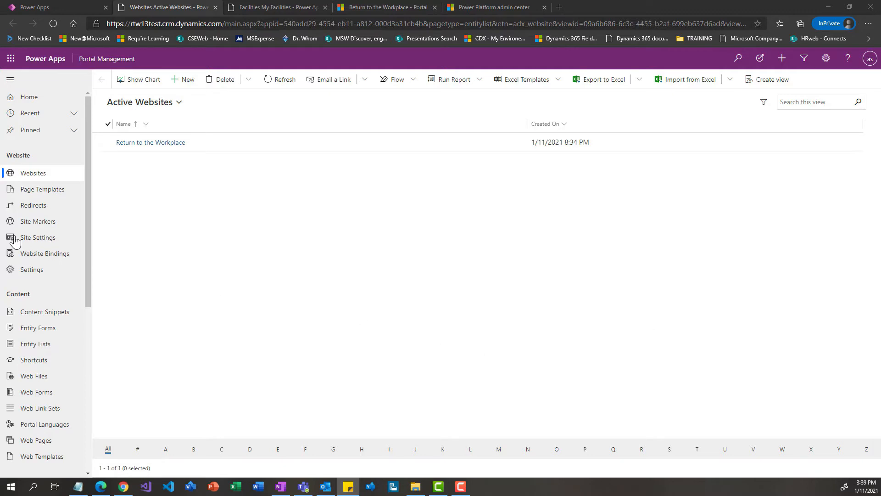
{"action": "left_click", "coordinate": [158, 143]}
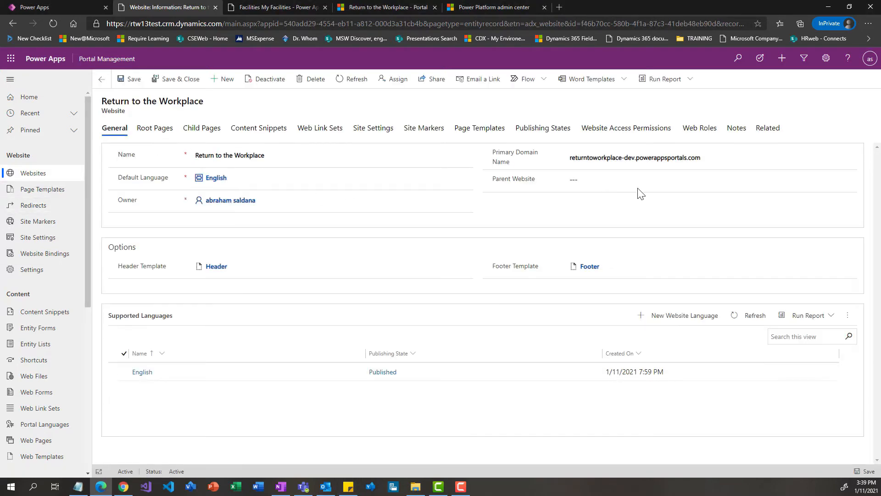
Set the website's primary domain name to rtw13test.powerappsportals.com and save the record
{"action": "left_click", "coordinate": [727, 163]}
{"action": "key", "text": "ctrl+a"}
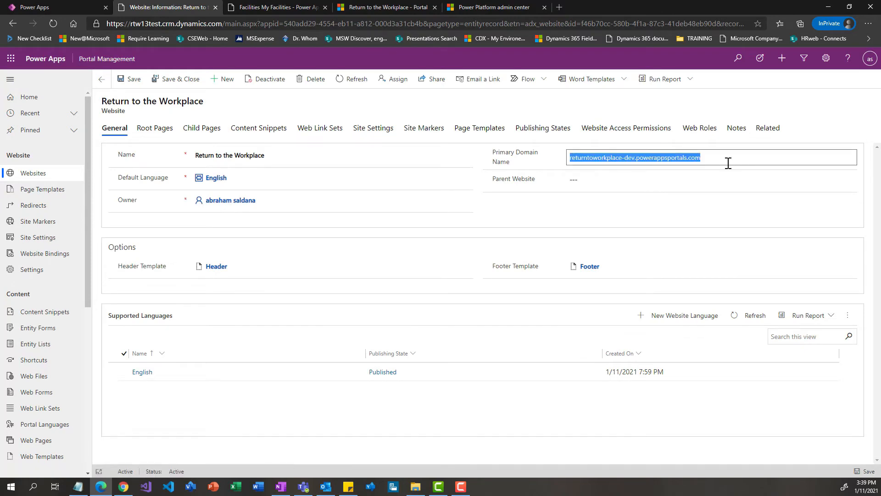
{"action": "key", "text": "BackSpace"}
{"action": "type", "text": "rtw13test.powerappsportals.com"}
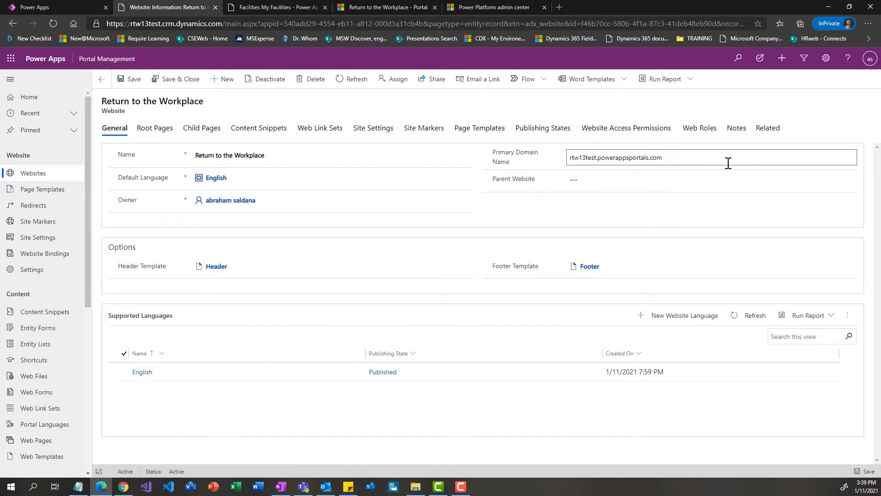
{"action": "left_click", "coordinate": [133, 82]}
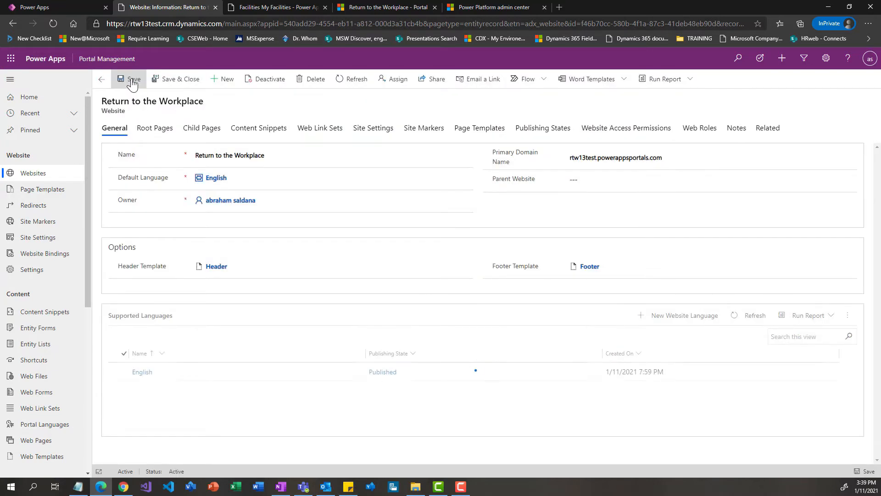
Check the website and site name in the portal's website binding, and return to the list of active bindings
{"action": "left_click", "coordinate": [58, 258]}
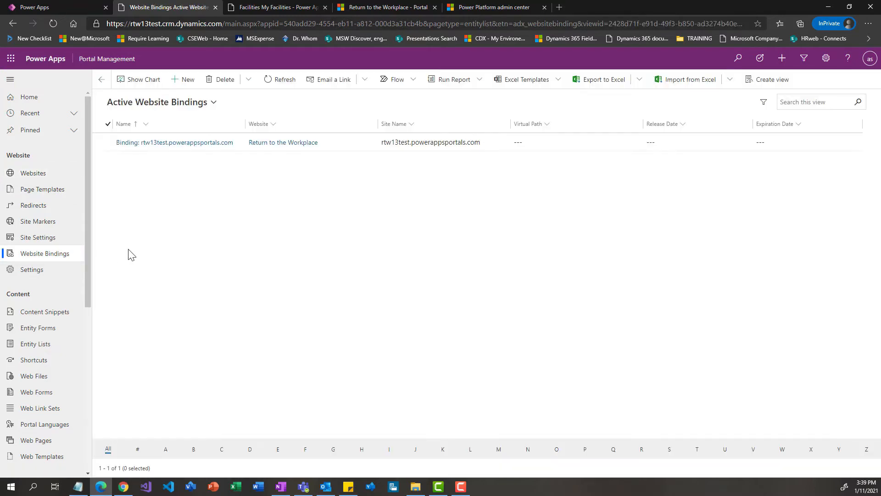
{"action": "left_click", "coordinate": [173, 144]}
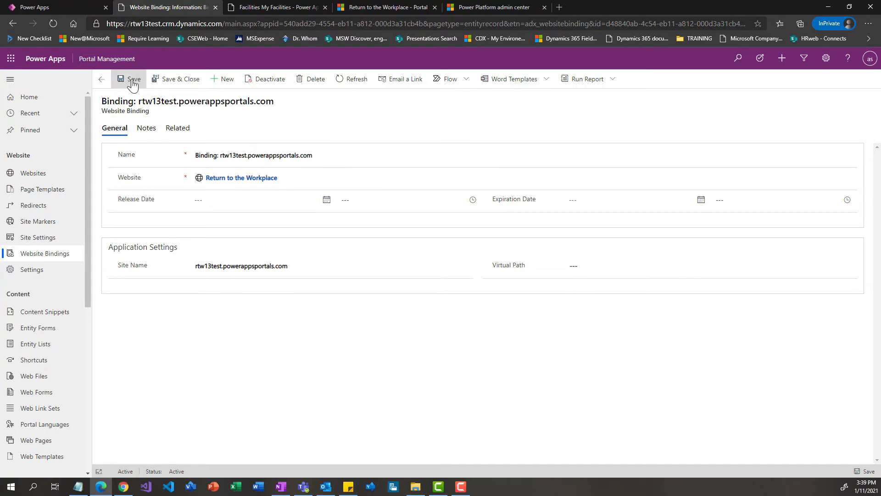
{"action": "left_click", "coordinate": [102, 81]}
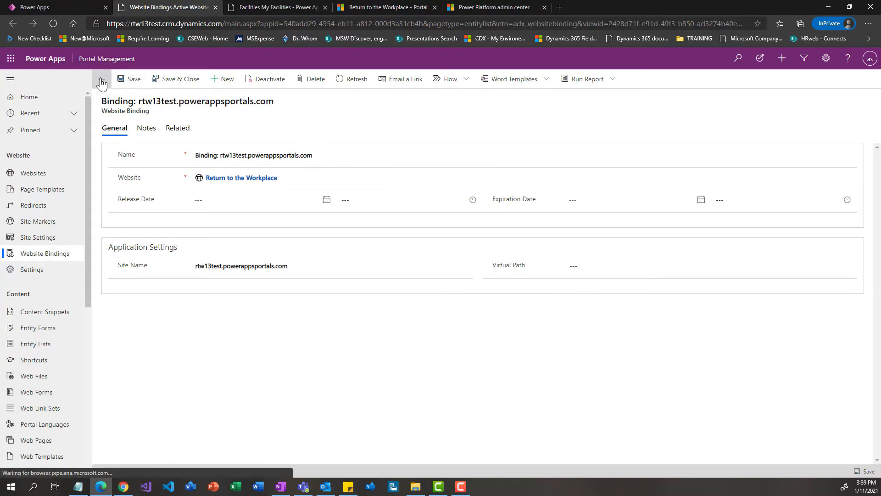
Close the open model-driven app pages, open Facility Safety Management, and open the Default record in the Solution Setup settings
{"action": "left_click", "coordinate": [215, 7]}
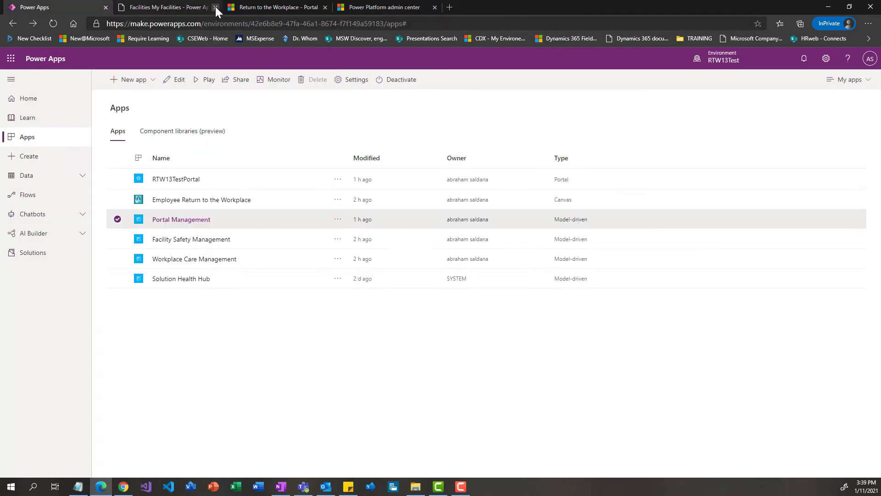
{"action": "left_click", "coordinate": [216, 7]}
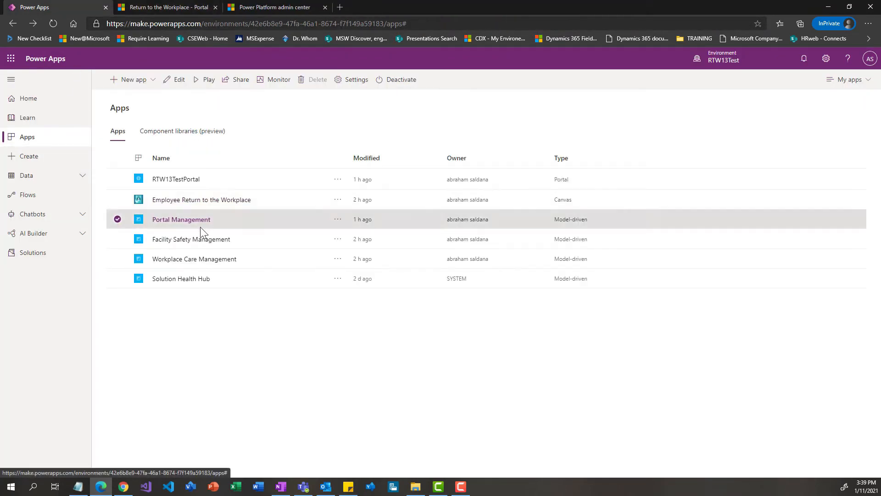
{"action": "left_click", "coordinate": [201, 242]}
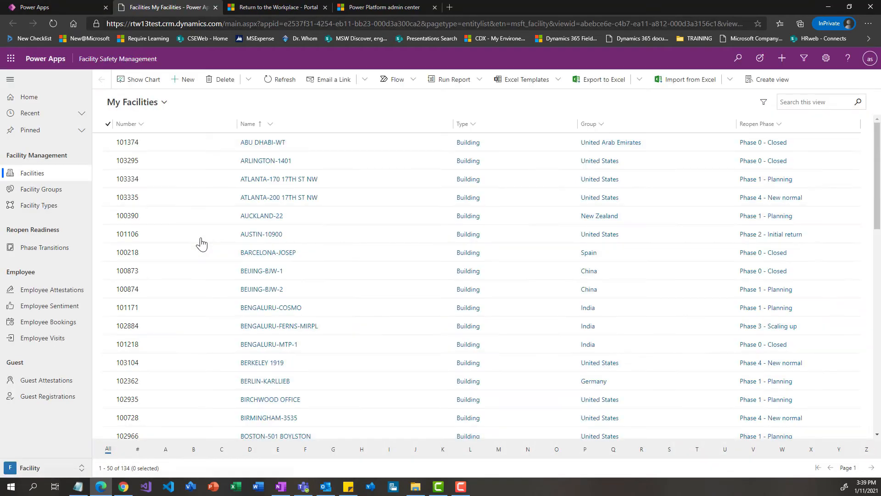
{"action": "left_click", "coordinate": [48, 468]}
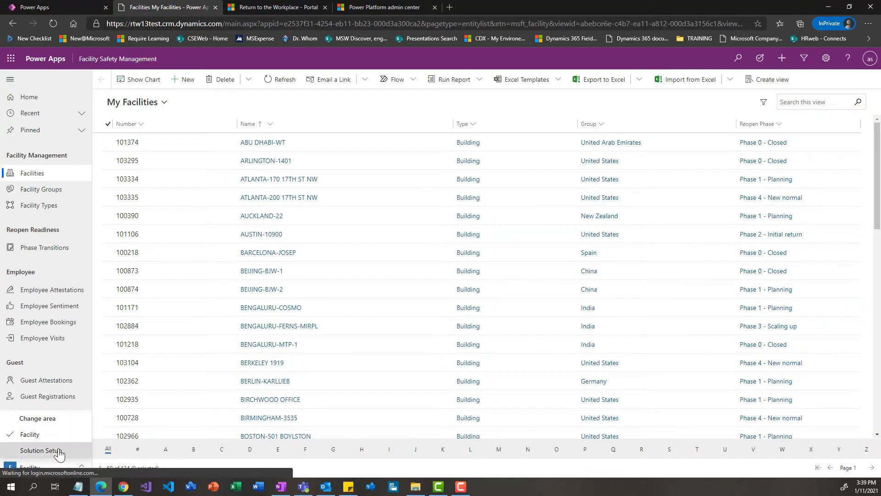
{"action": "left_click", "coordinate": [56, 446]}
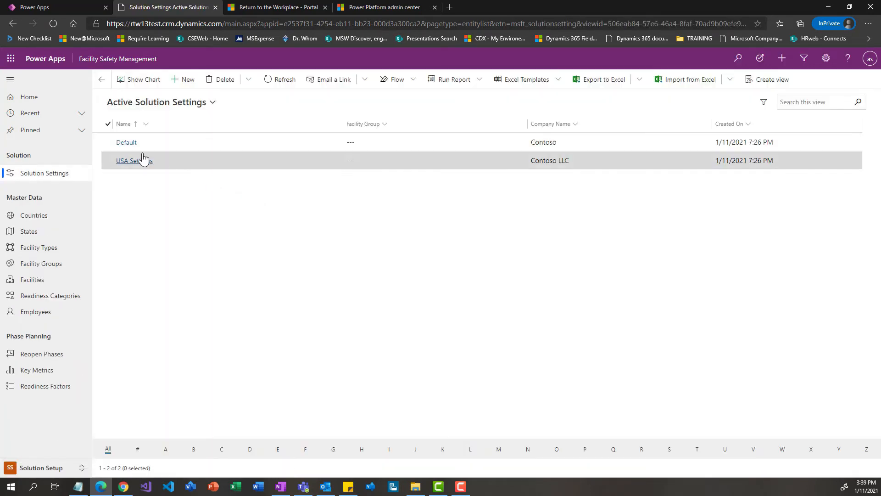
{"action": "left_click", "coordinate": [122, 142]}
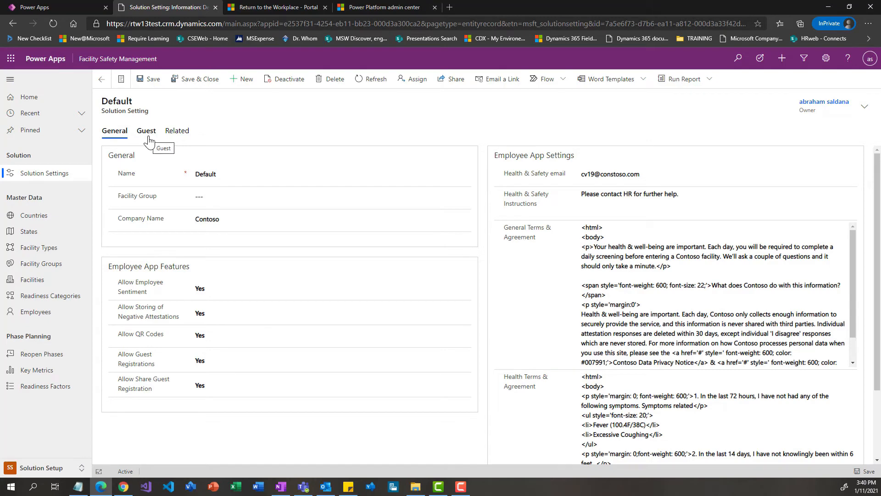
In the Default record's guest portal settings, set unauthenticated guest pass creation to No and on behalf of attestations to Yes
{"action": "left_click", "coordinate": [147, 133]}
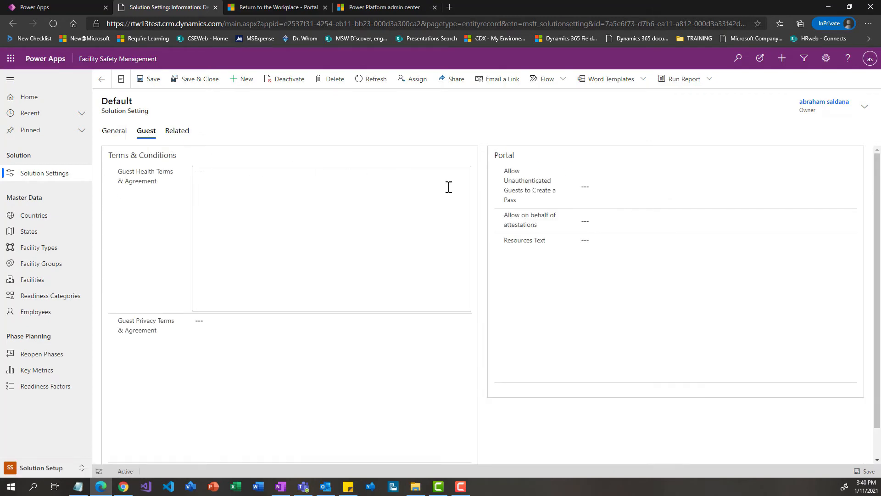
{"action": "left_click", "coordinate": [597, 190]}
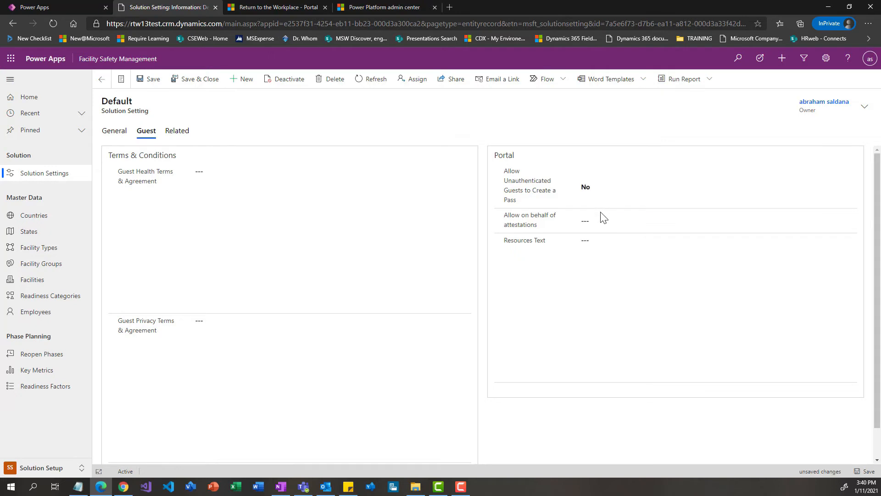
{"action": "left_click", "coordinate": [605, 222]}
{"action": "left_click", "coordinate": [605, 223]}
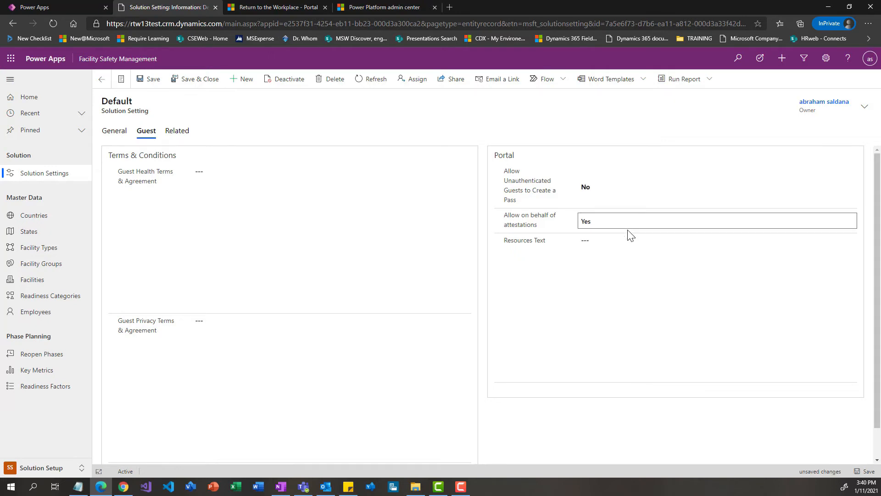
Copy the prepared HTML from Notepad into the Default record's Resources Text, then save and close the record
{"action": "left_click", "coordinate": [605, 241]}
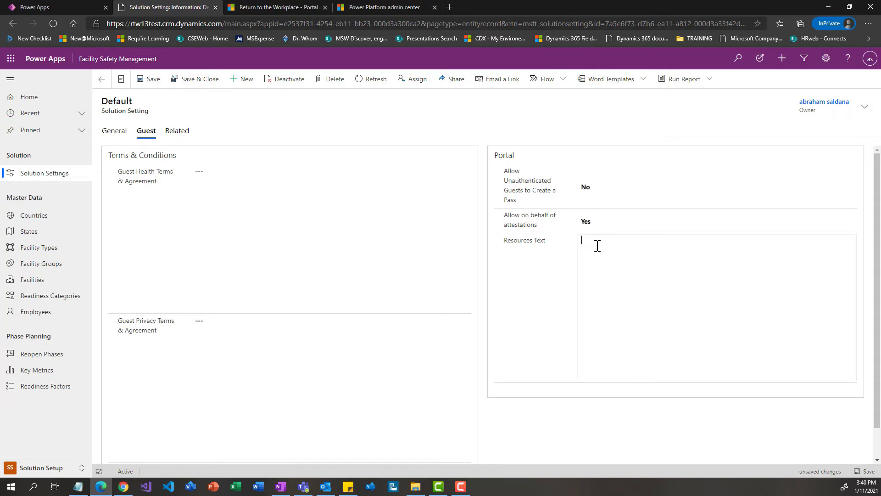
{"action": "left_click", "coordinate": [78, 486]}
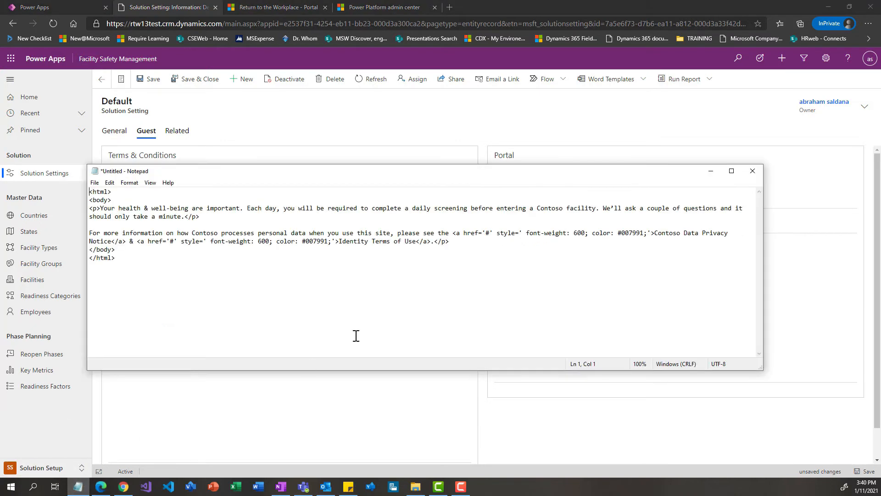
{"action": "key", "text": "ctrl+a"}
{"action": "key", "text": "ctrl+c"}
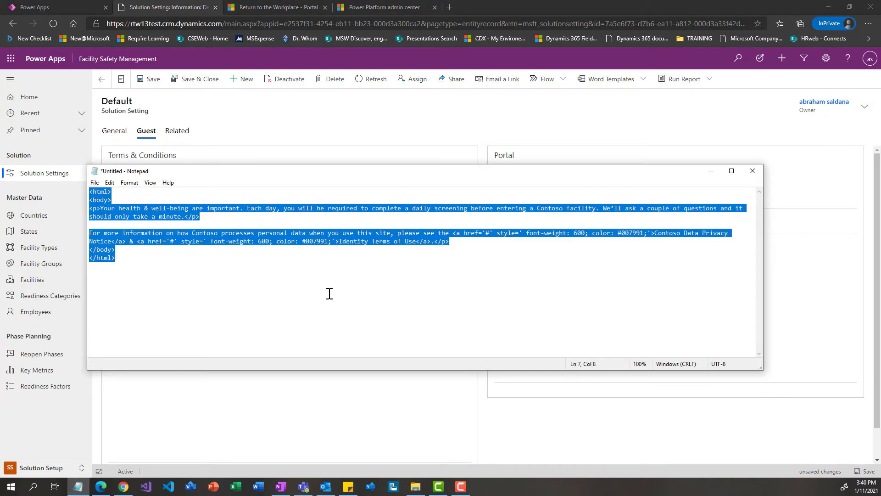
{"action": "left_click", "coordinate": [825, 309]}
{"action": "key", "text": "ctrl+v"}
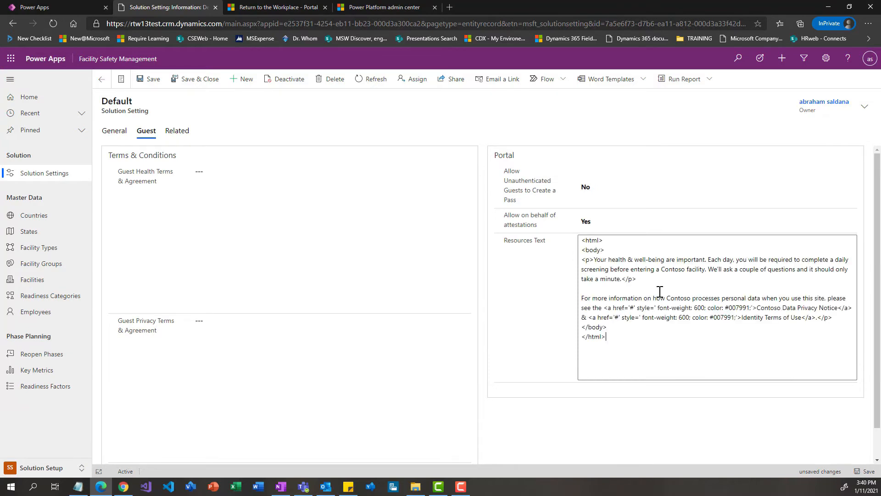
{"action": "left_click", "coordinate": [232, 199]}
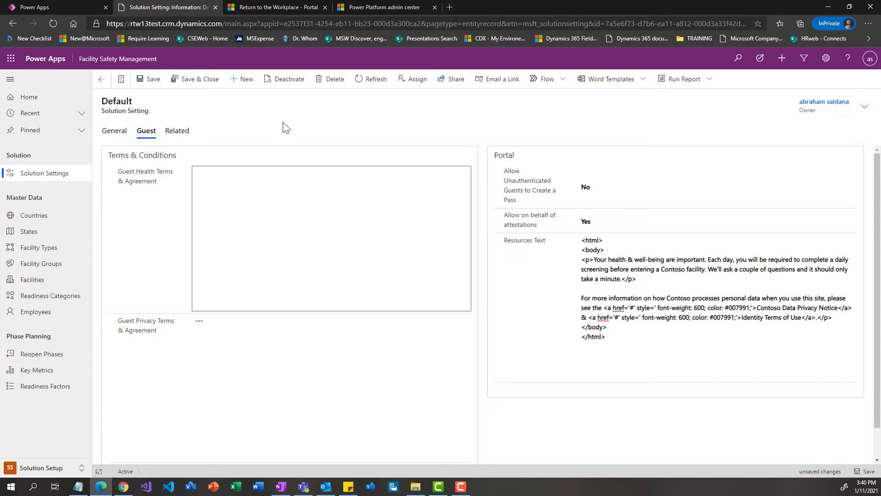
{"action": "left_click", "coordinate": [152, 79]}
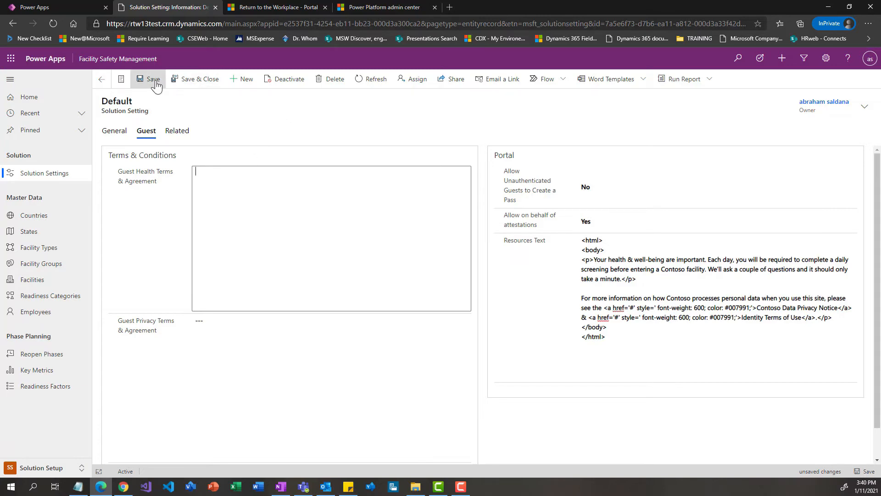
{"action": "left_click", "coordinate": [192, 80]}
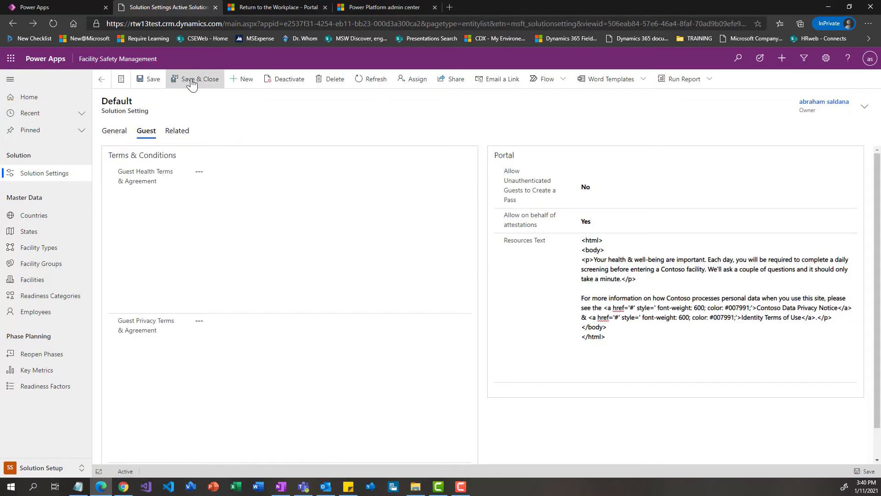
In the USA Settings guest portal options, set unauthenticated guest pass creation to No and on behalf of attestations to Yes
{"action": "left_click", "coordinate": [132, 162]}
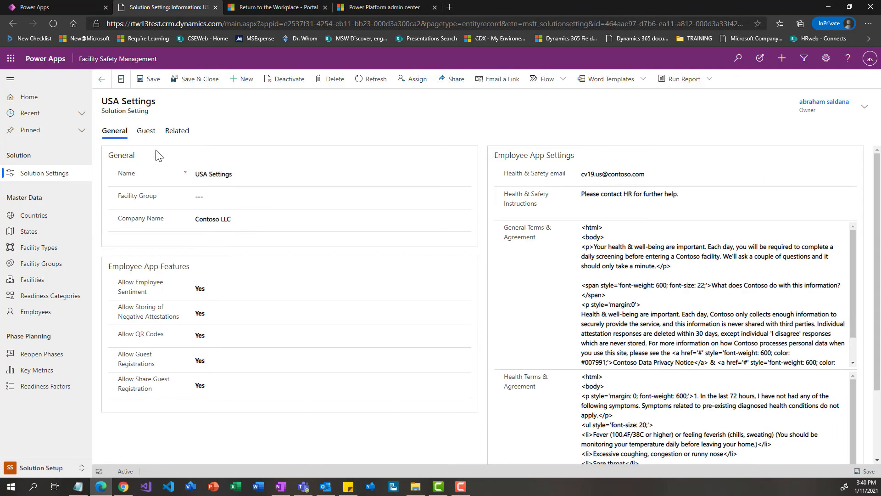
{"action": "left_click", "coordinate": [146, 131]}
{"action": "left_click", "coordinate": [585, 186]}
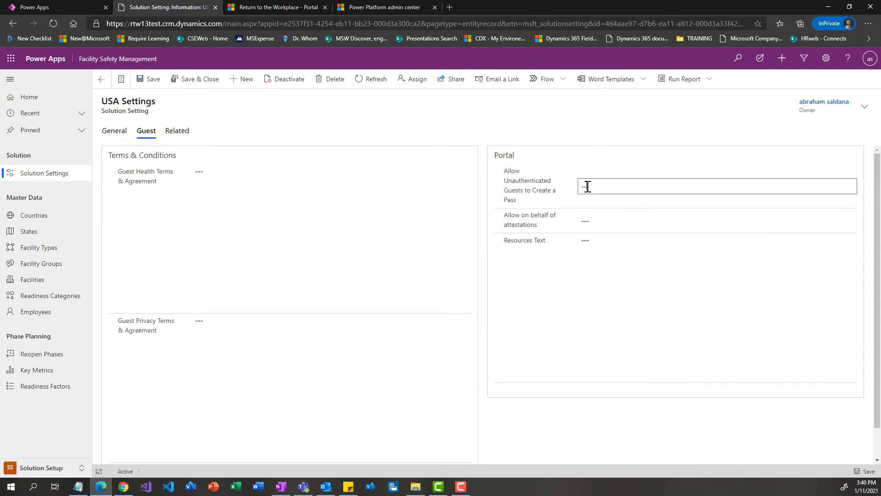
{"action": "left_click", "coordinate": [592, 221]}
{"action": "left_click", "coordinate": [593, 222]}
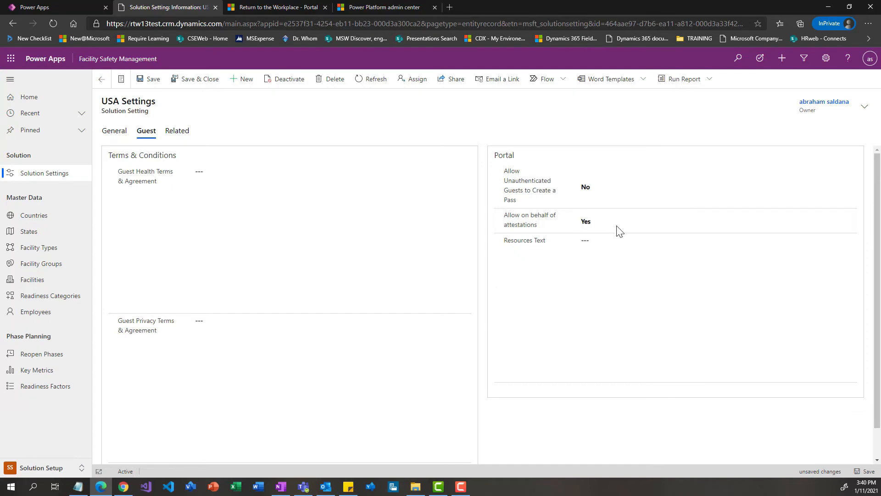
Paste the same HTML into the USA Settings Resources Text, save and close the record, and return to the facilities list
{"action": "left_click", "coordinate": [598, 250]}
{"action": "key", "text": "ctrl+v"}
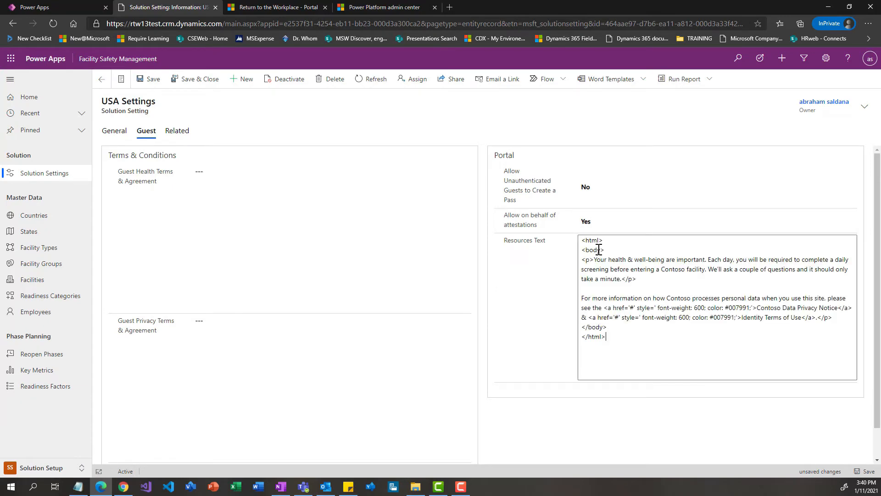
{"action": "left_click", "coordinate": [186, 80]}
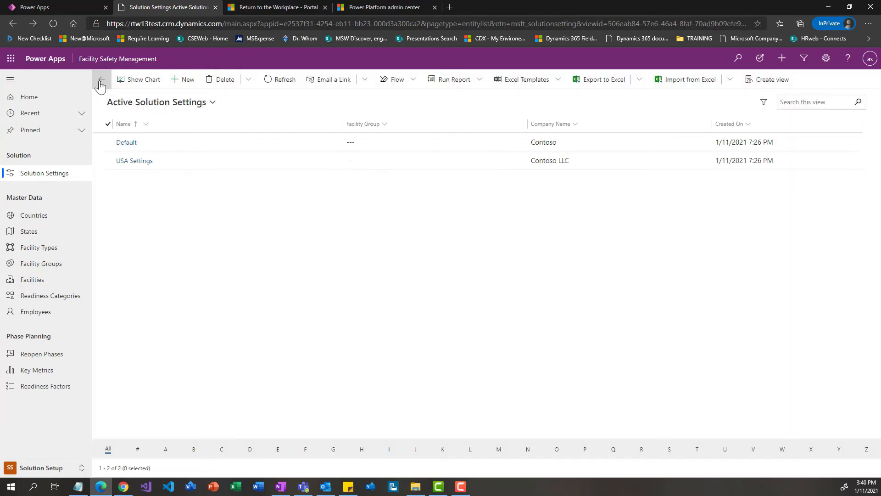
{"action": "left_click", "coordinate": [100, 82]}
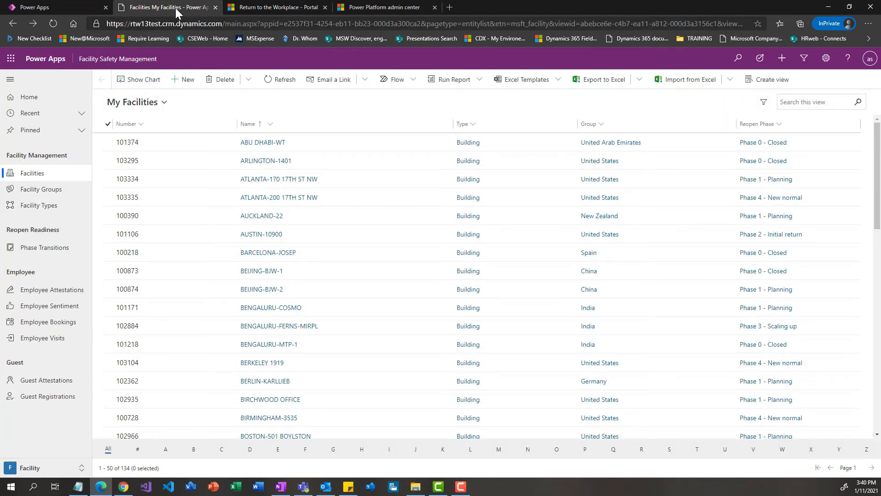
Return to the Power Apps app list and open the administration page from RTW13TestPortal's portal settings
{"action": "left_click", "coordinate": [77, 8]}
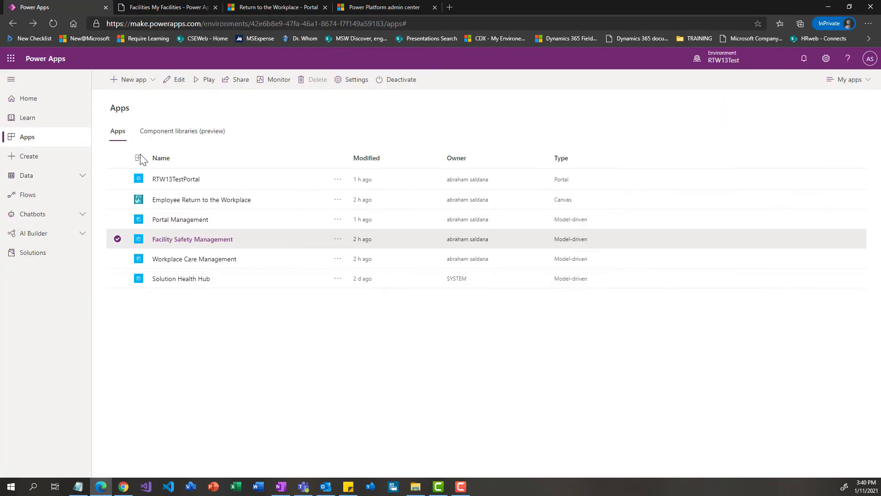
{"action": "left_click", "coordinate": [118, 179]}
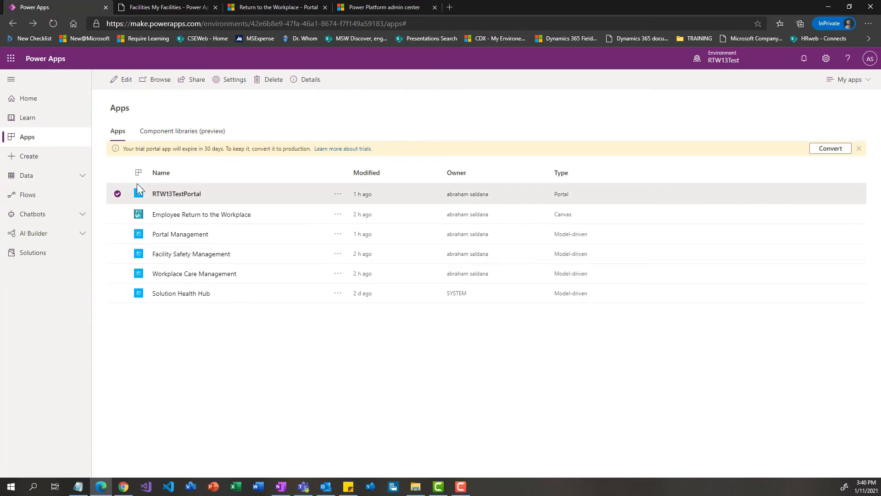
{"action": "left_click", "coordinate": [338, 194]}
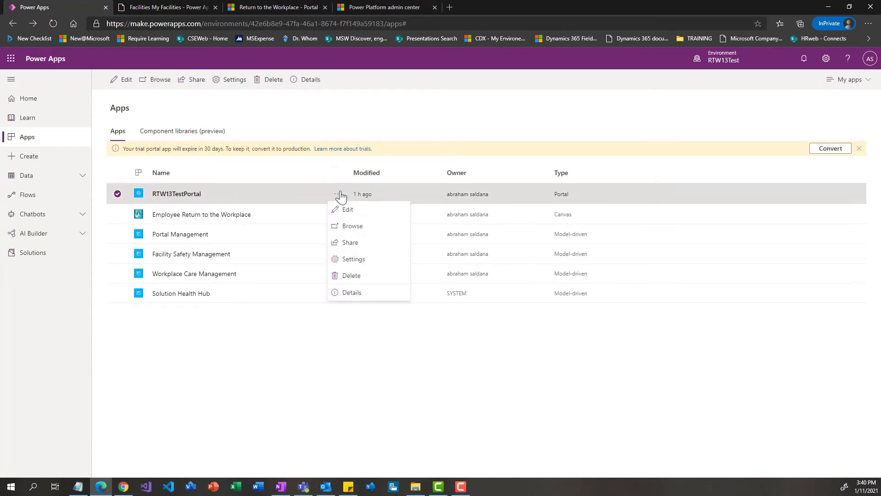
{"action": "left_click", "coordinate": [362, 260]}
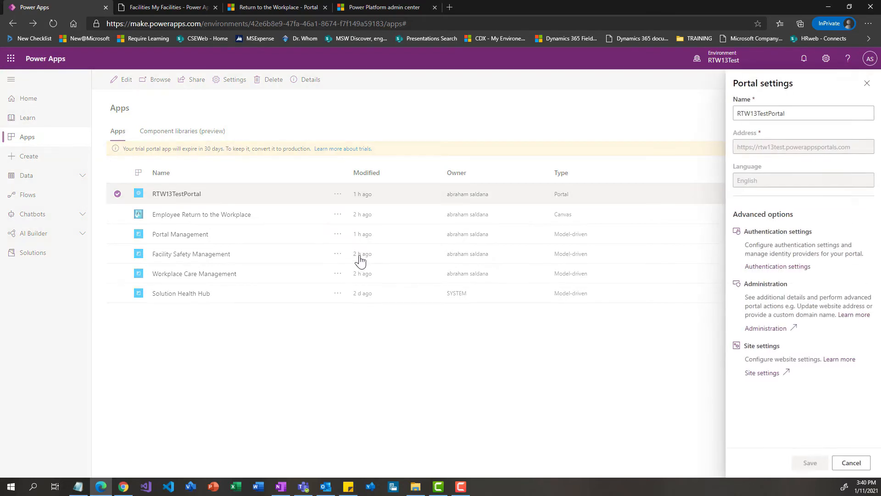
{"action": "left_click", "coordinate": [779, 330]}
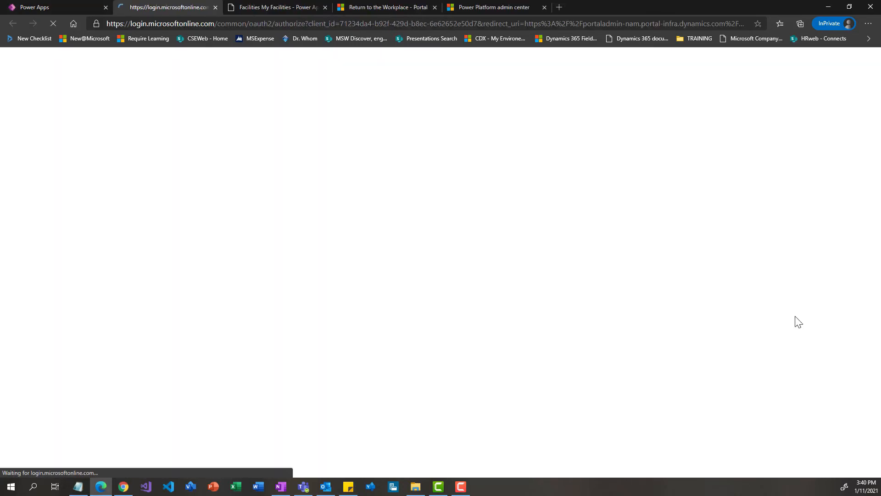
{"action": "key", "text": "alt+Tab"}
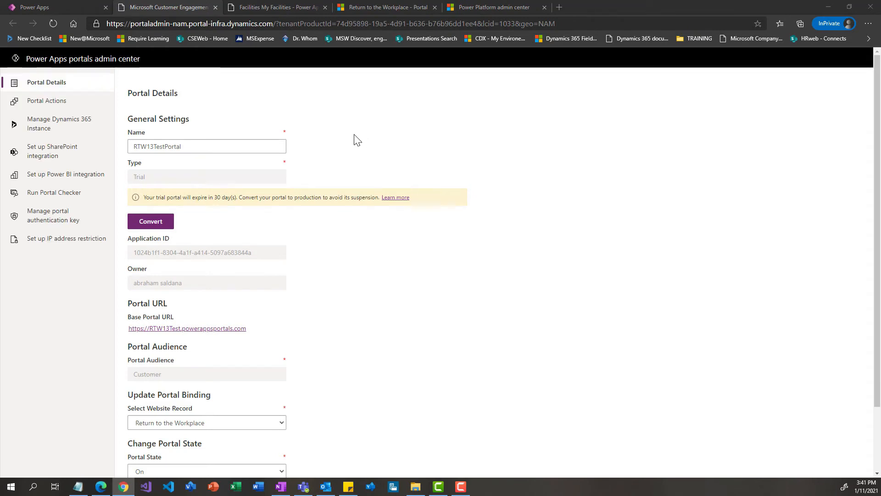
Restart the portal from the portal actions in the Power Apps portals admin center
{"action": "left_click", "coordinate": [53, 103]}
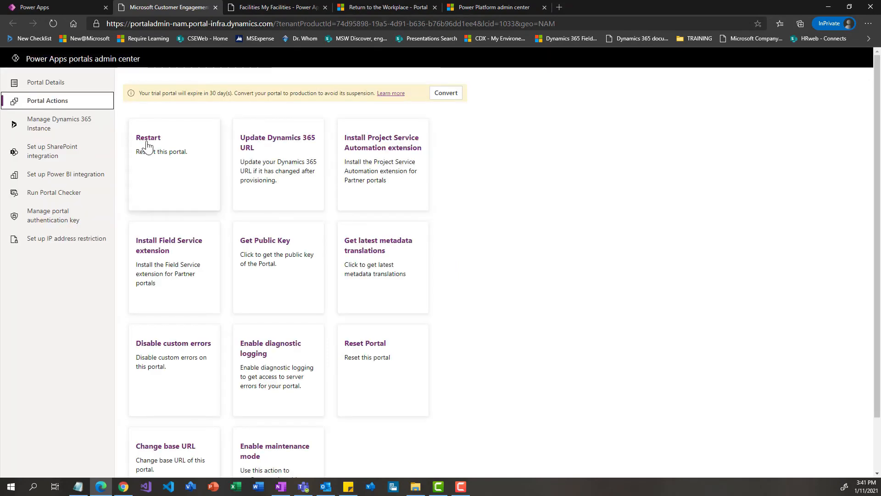
{"action": "left_click", "coordinate": [154, 147]}
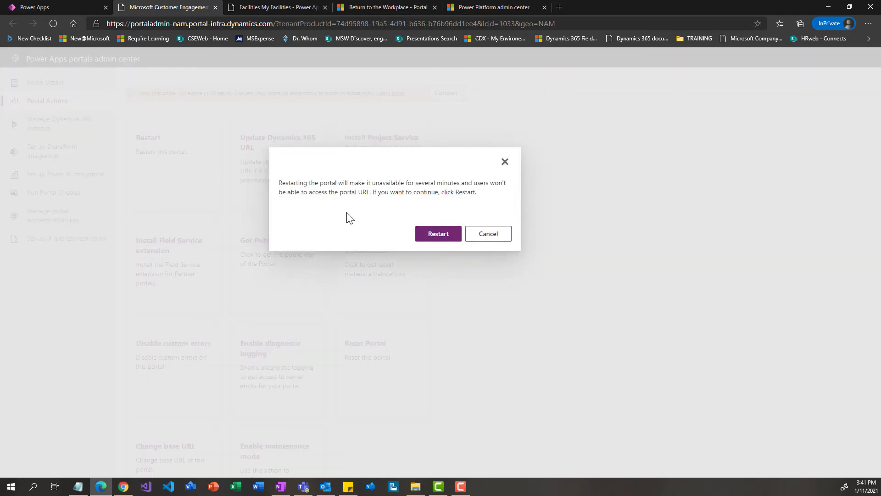
{"action": "left_click", "coordinate": [440, 234]}
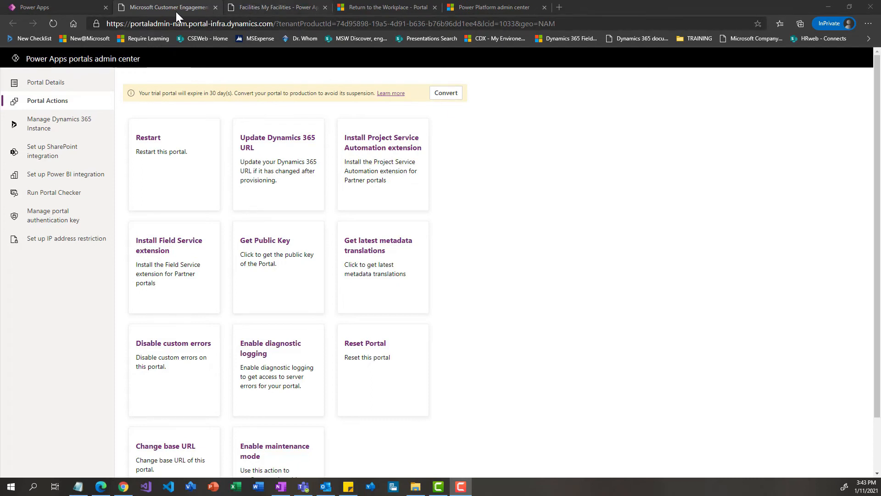
Close the portal settings in Power Apps, launch the RTW13TestPortal site, and proceed from its welcome page to sign-in
{"action": "left_click", "coordinate": [73, 7]}
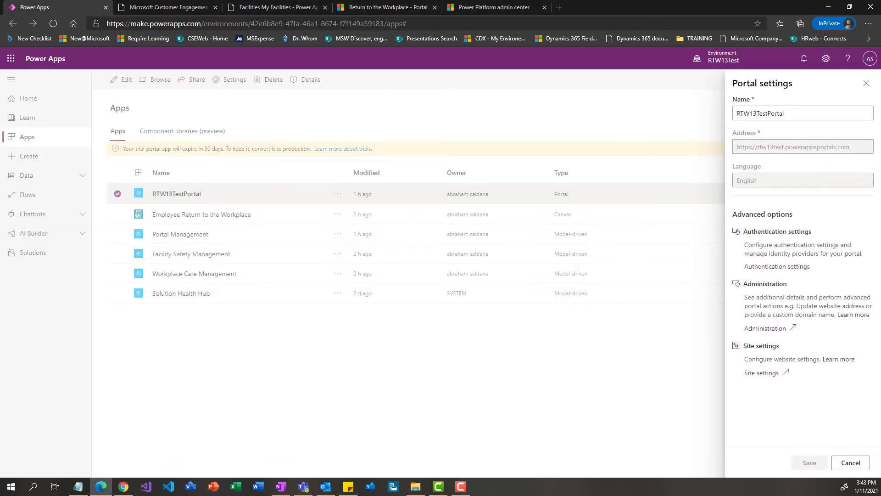
{"action": "left_click", "coordinate": [866, 84]}
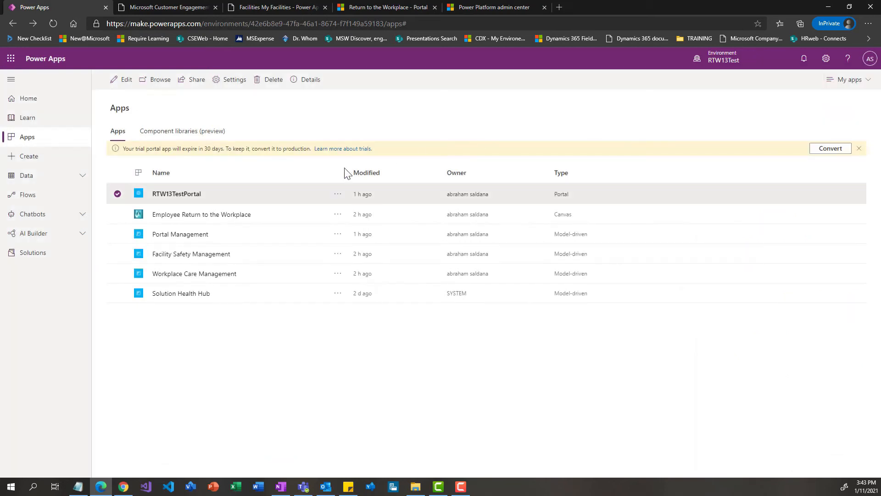
{"action": "left_click", "coordinate": [187, 198]}
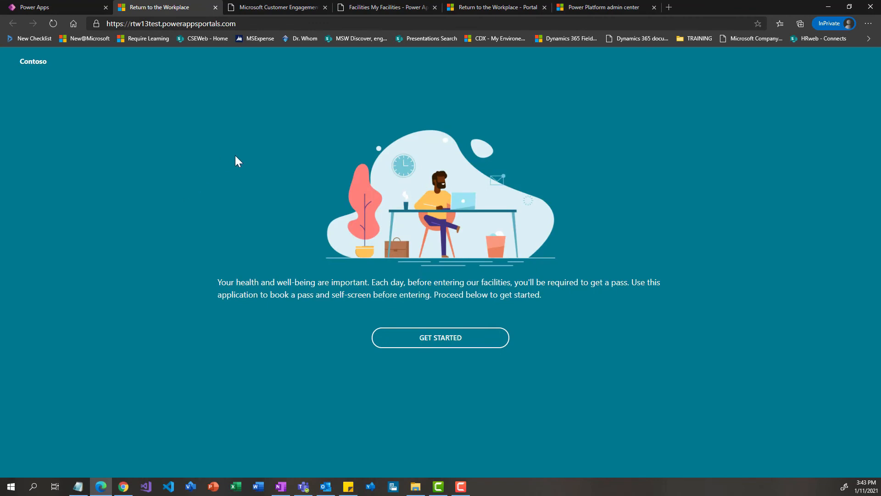
{"action": "left_click", "coordinate": [457, 341]}
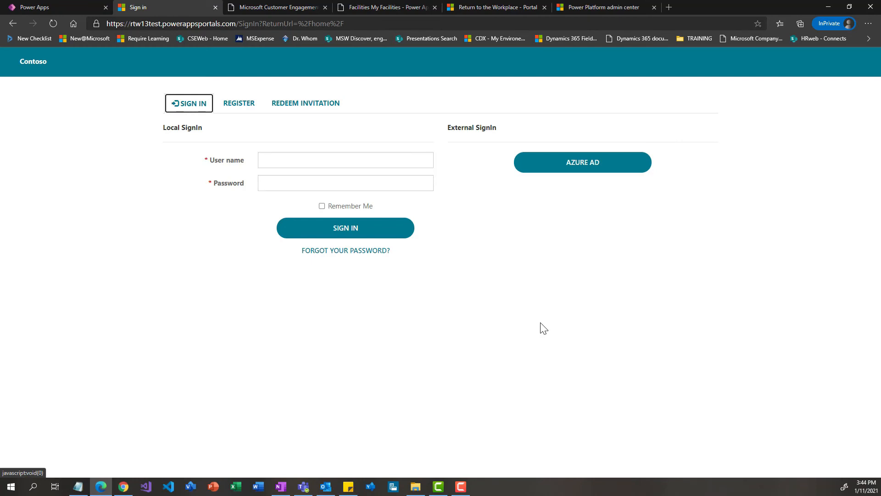
Register a new local portal account with the email address, username, password and password confirmation, and accept the terms and conditions
{"action": "left_click", "coordinate": [254, 109]}
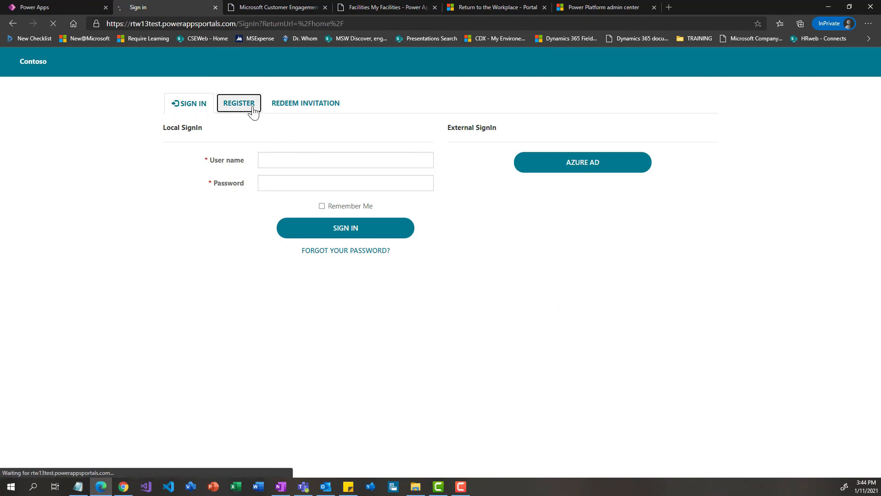
{"action": "left_click", "coordinate": [285, 157]}
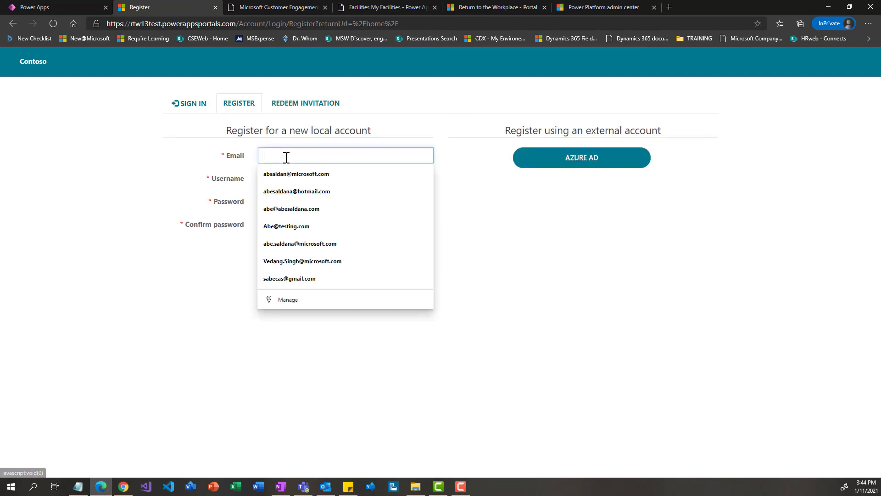
{"action": "left_click", "coordinate": [281, 190]}
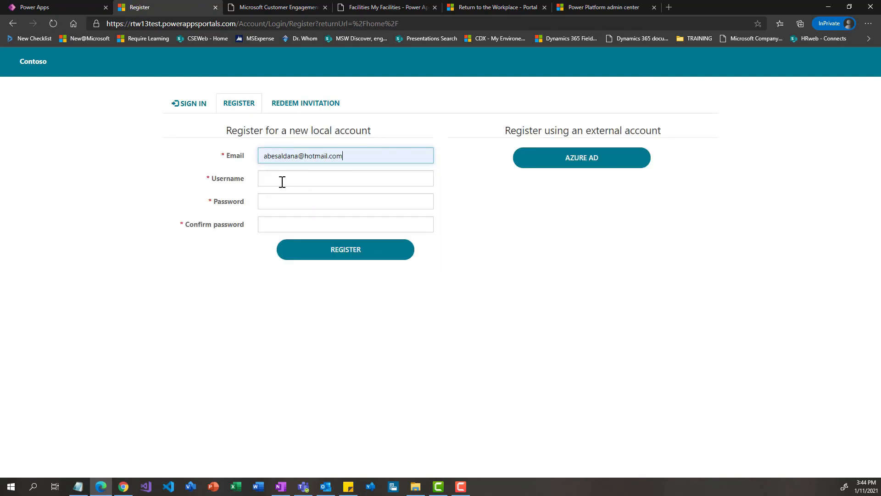
{"action": "left_click", "coordinate": [281, 180]}
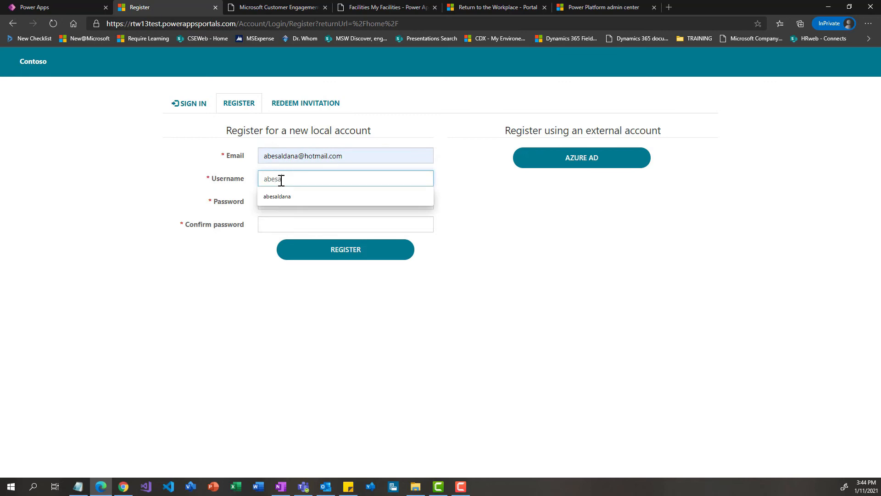
{"action": "key", "text": "Tab"}
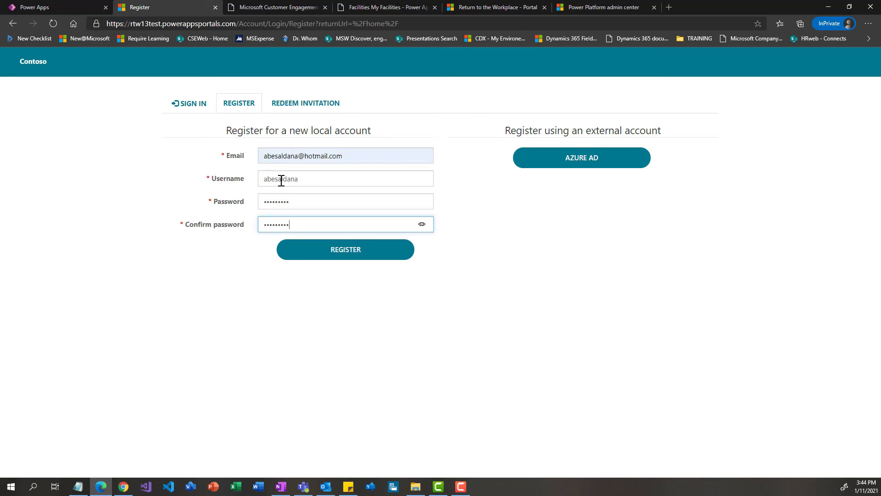
{"action": "left_click", "coordinate": [344, 253]}
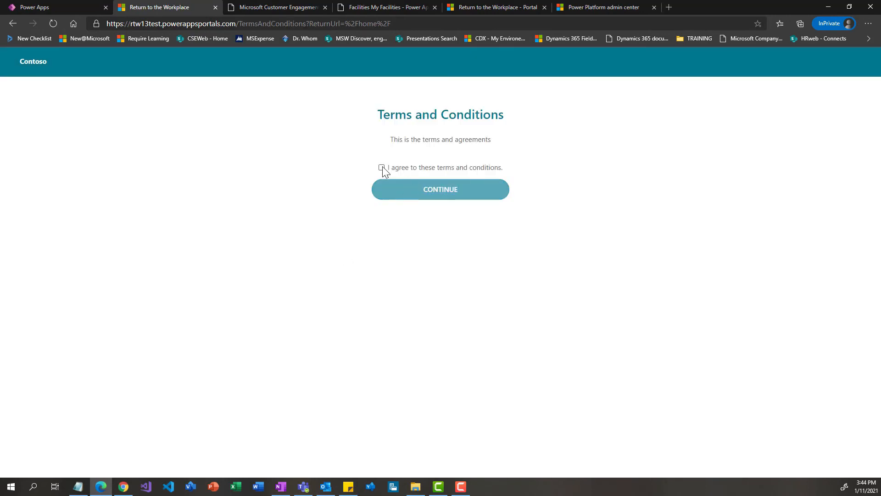
{"action": "left_click", "coordinate": [382, 167]}
{"action": "left_click", "coordinate": [415, 189]}
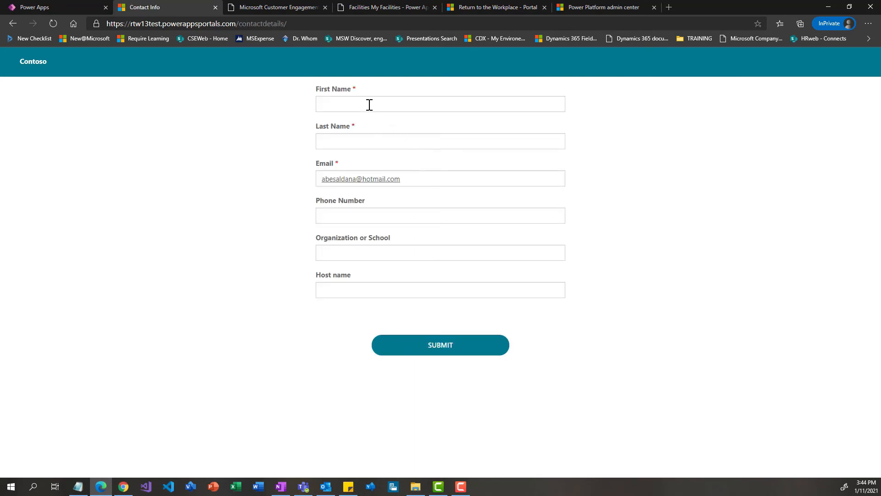
Enter the contact's first and last name, set Organization or School to Personal Account, and submit the contact details
{"action": "left_click", "coordinate": [369, 104]}
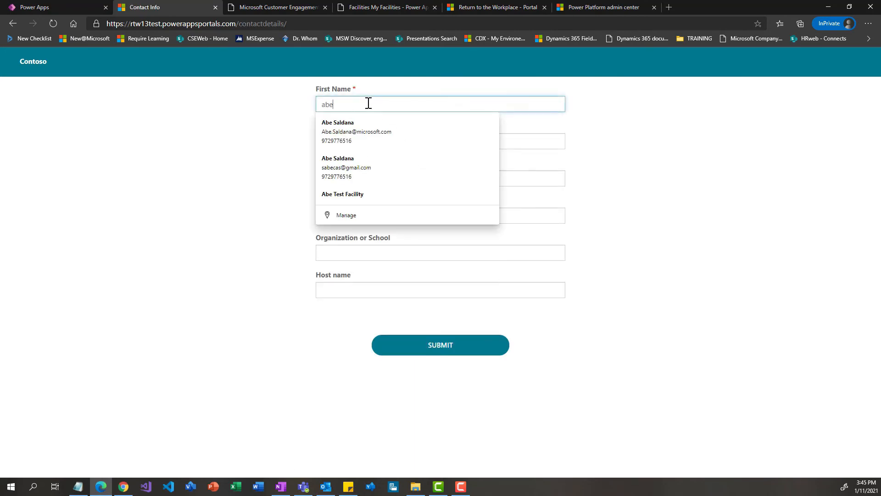
{"action": "key", "text": "Tab"}
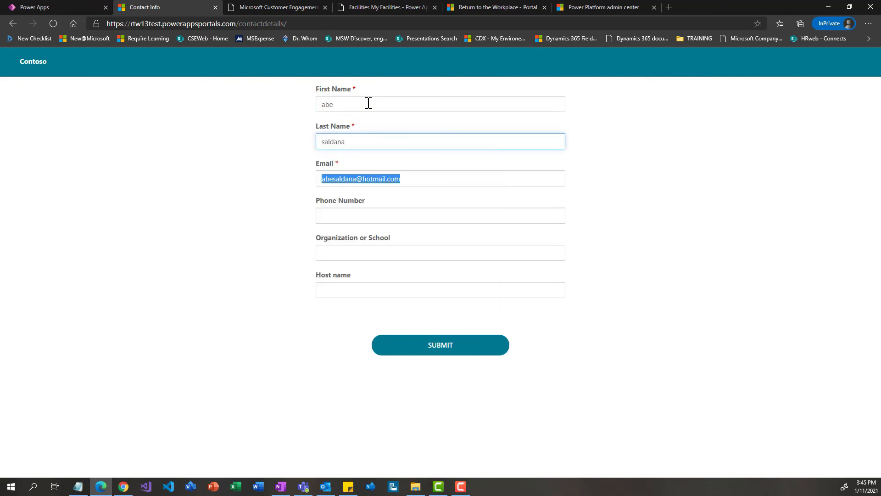
{"action": "key", "text": "Tab"}
{"action": "key", "text": "Tab"}
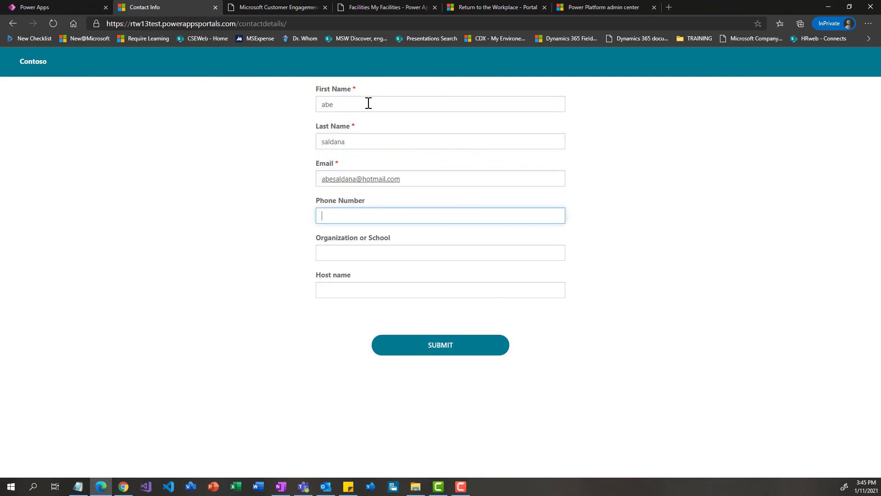
{"action": "left_click", "coordinate": [348, 255]}
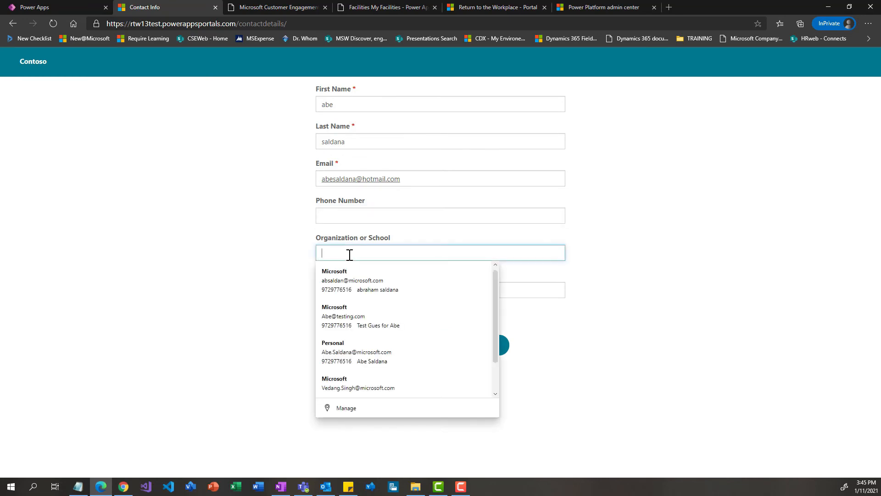
{"action": "type", "text": "Pe"}
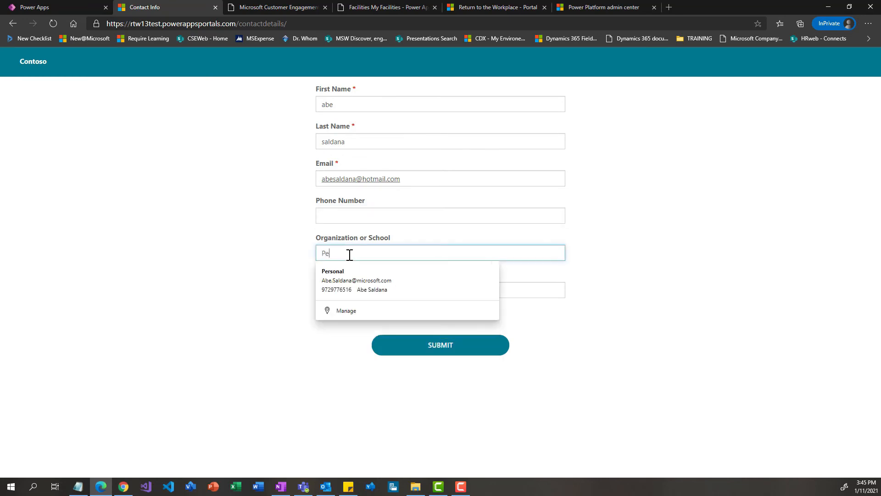
{"action": "type", "text": "rsonal Acco"}
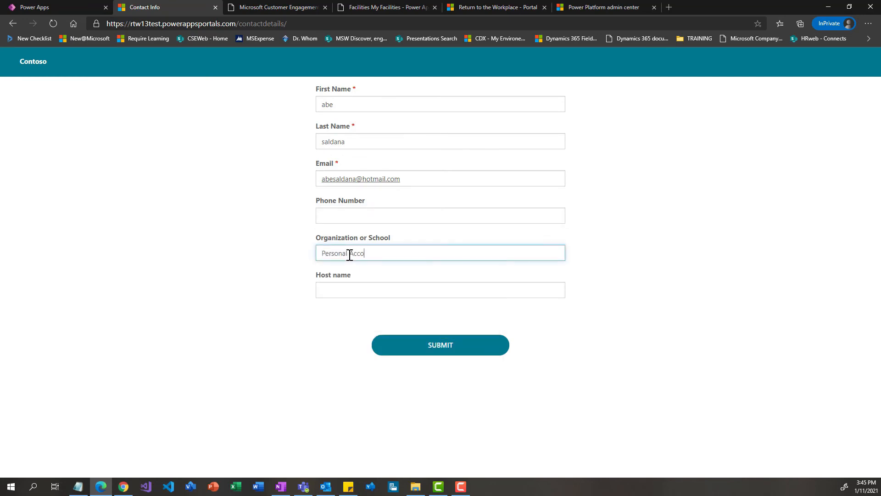
{"action": "type", "text": "unt"}
{"action": "key", "text": "Tab"}
{"action": "left_click", "coordinate": [441, 345]}
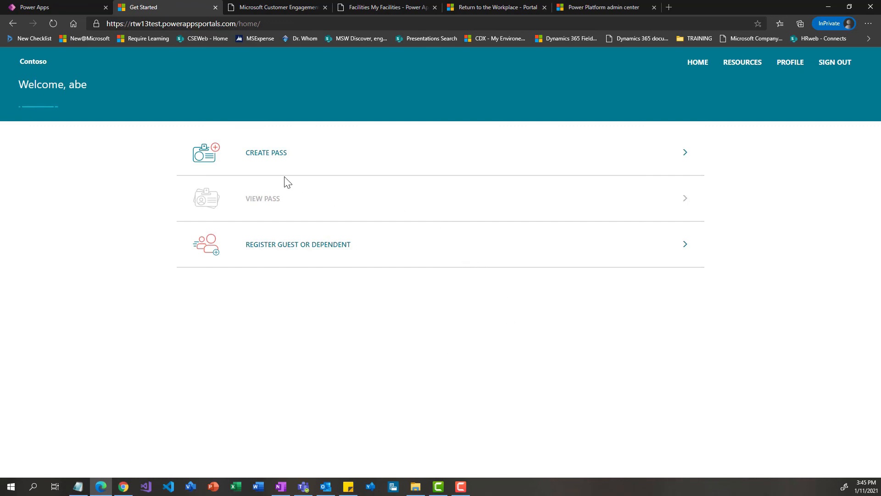
Check the portal's Resources page and return to the home page
{"action": "left_click", "coordinate": [746, 72]}
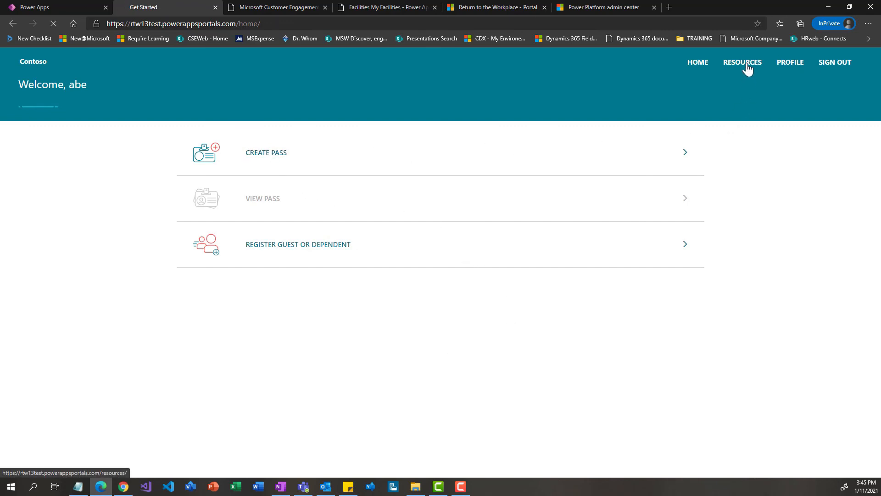
{"action": "left_click", "coordinate": [702, 67]}
Create a pass for the registered person at facility AUSTIN-10900, accepting the daily health check disclaimer and agreeing with the attestation statements
{"action": "left_click", "coordinate": [278, 156]}
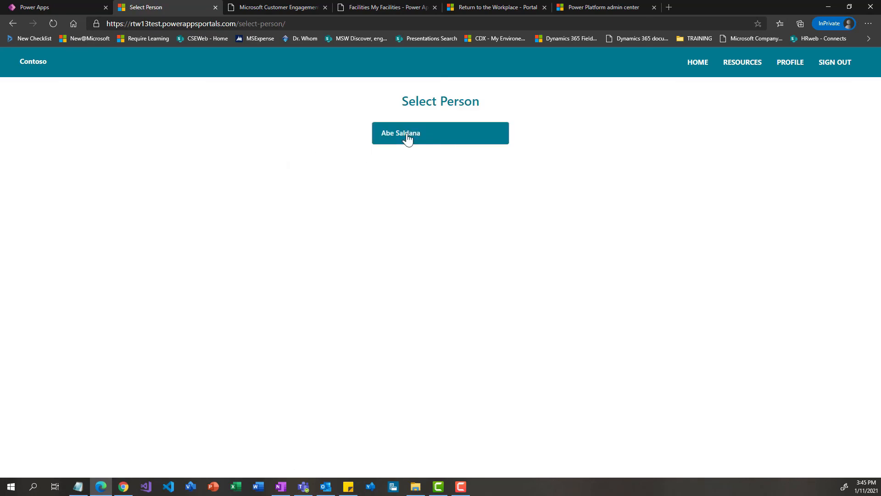
{"action": "left_click", "coordinate": [407, 137]}
{"action": "left_click", "coordinate": [439, 119]}
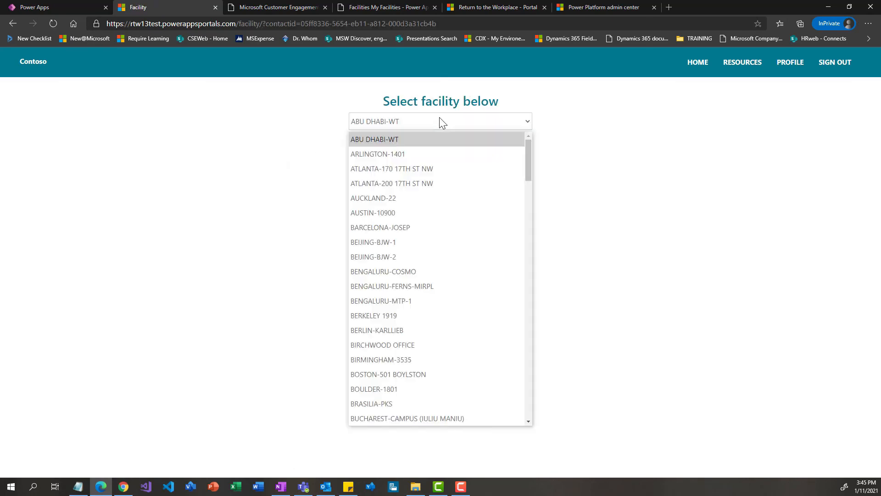
{"action": "left_click", "coordinate": [393, 212]}
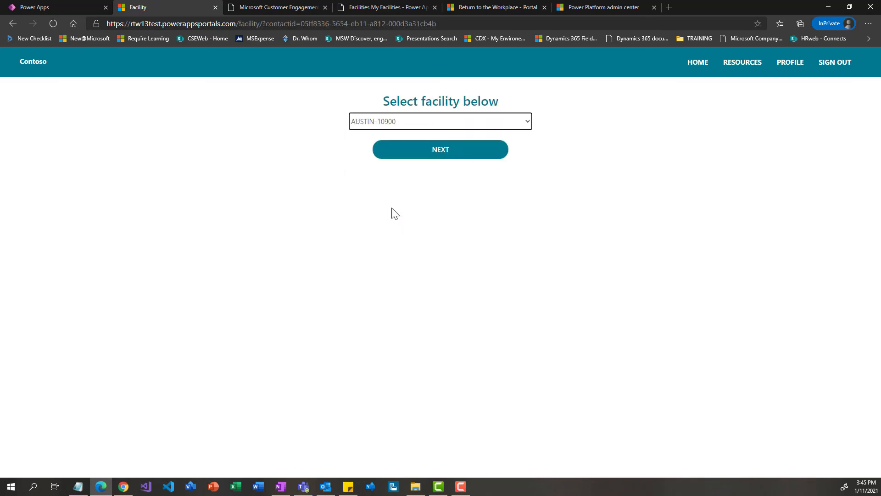
{"action": "left_click", "coordinate": [440, 155]}
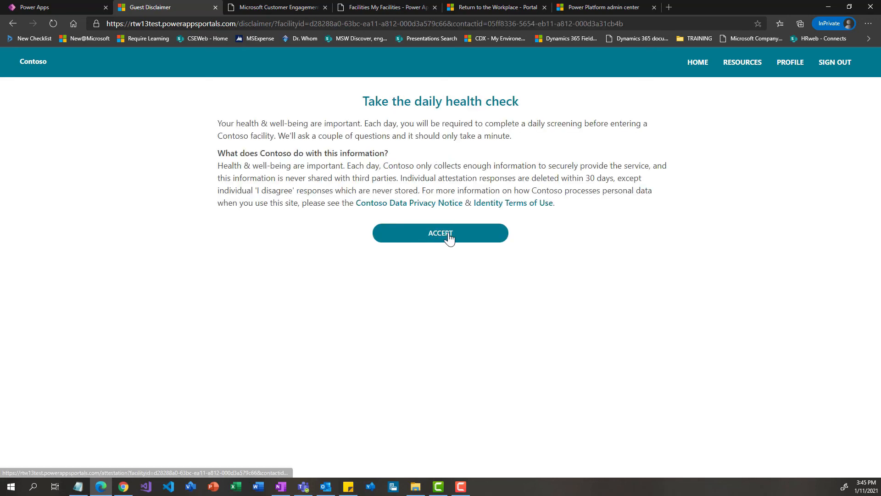
{"action": "left_click", "coordinate": [449, 237]}
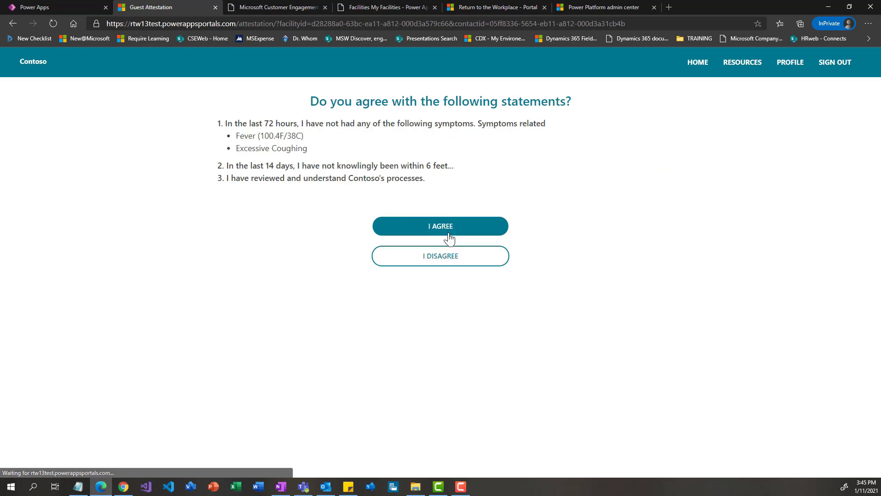
{"action": "left_click", "coordinate": [452, 228]}
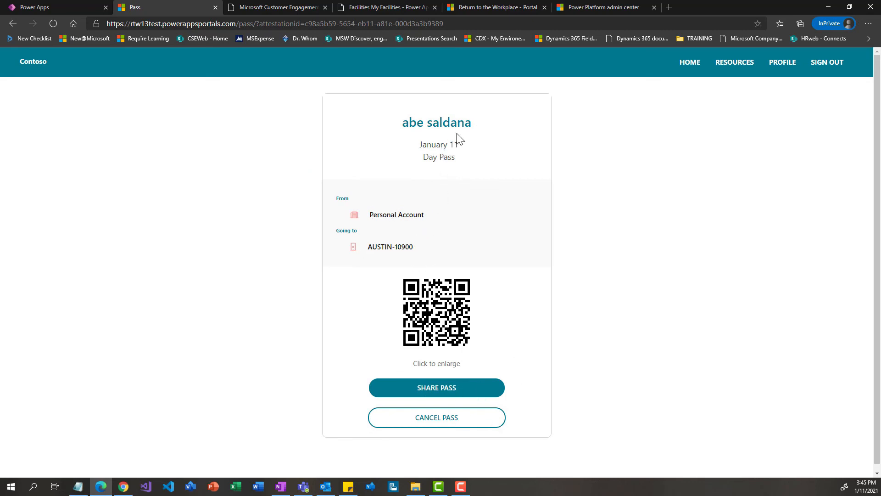
View the existing day pass from the portal's home page and return home
{"action": "left_click", "coordinate": [688, 68]}
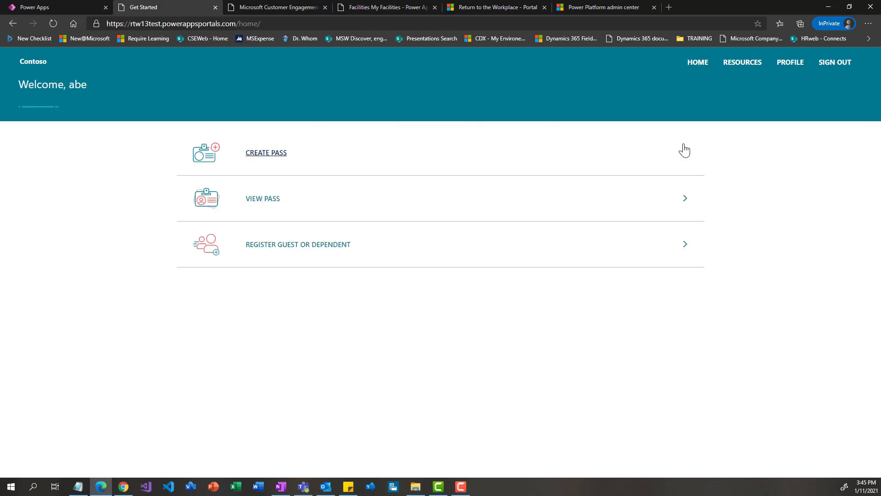
{"action": "left_click", "coordinate": [267, 201]}
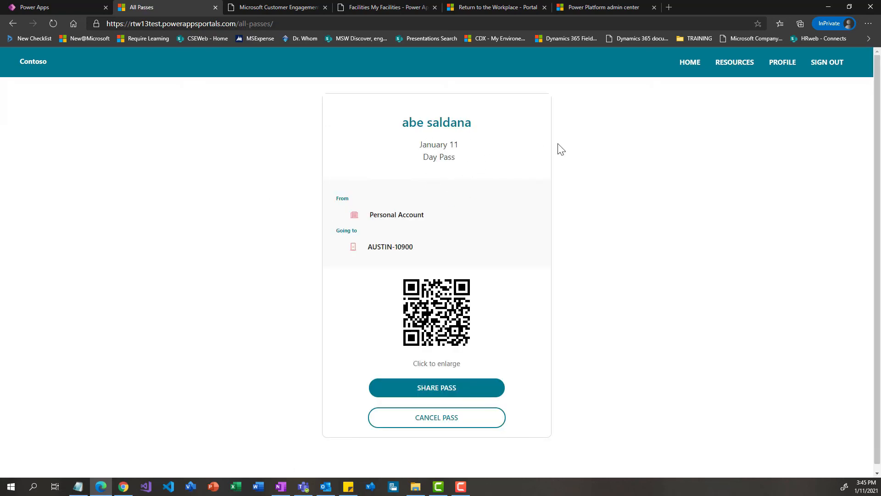
{"action": "left_click", "coordinate": [689, 63]}
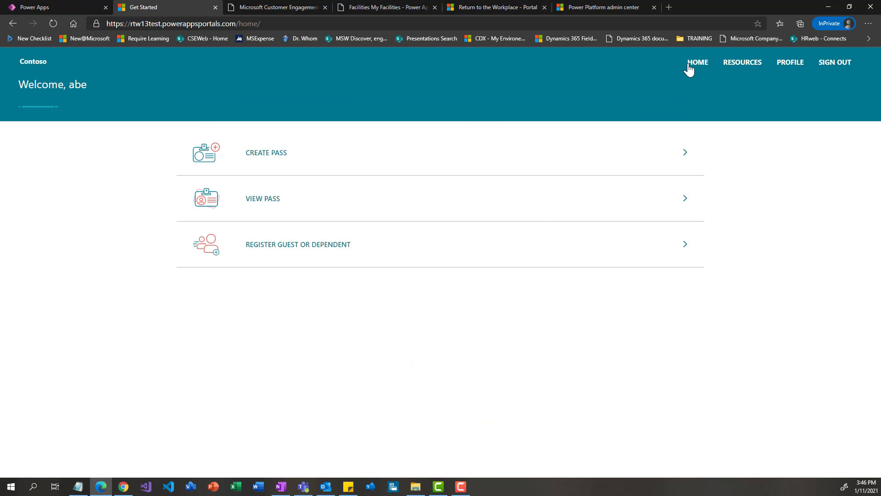